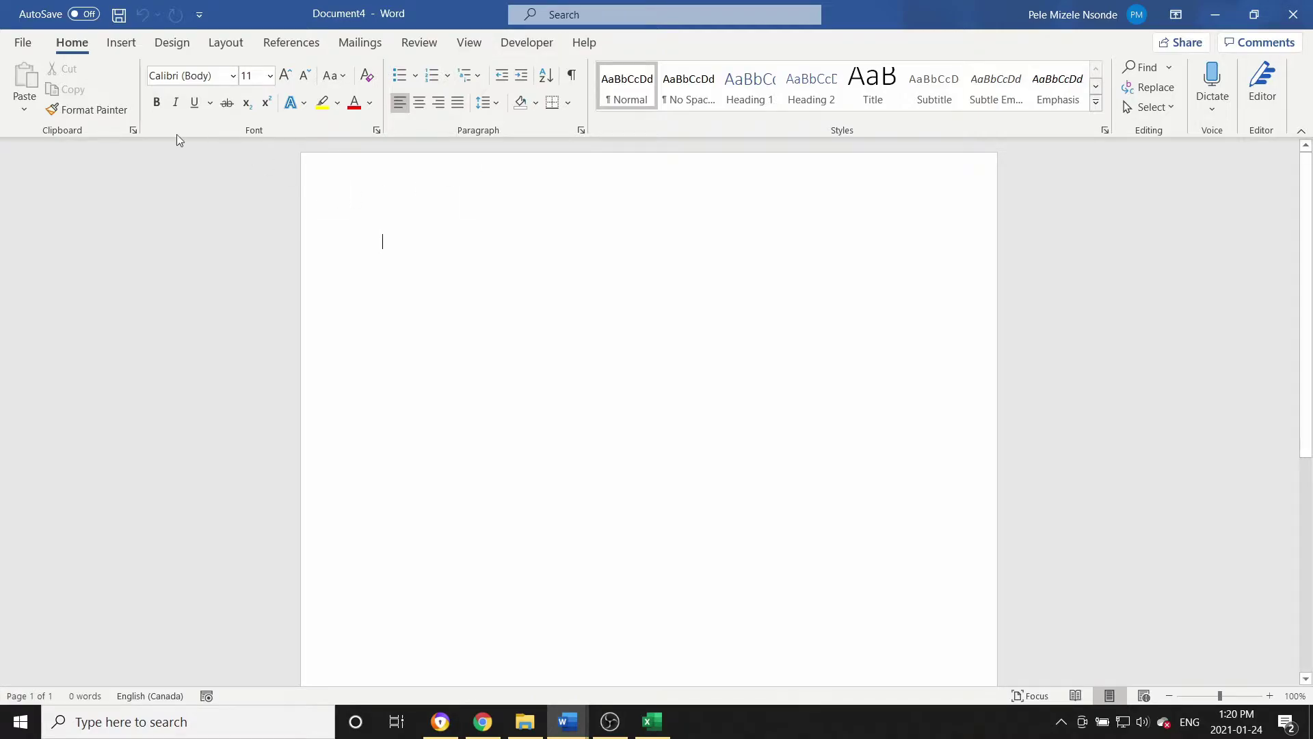
Step: Uncheck Developer under Main Tabs in Word Options' Customize Ribbon to hide it
click(24, 44)
click(28, 687)
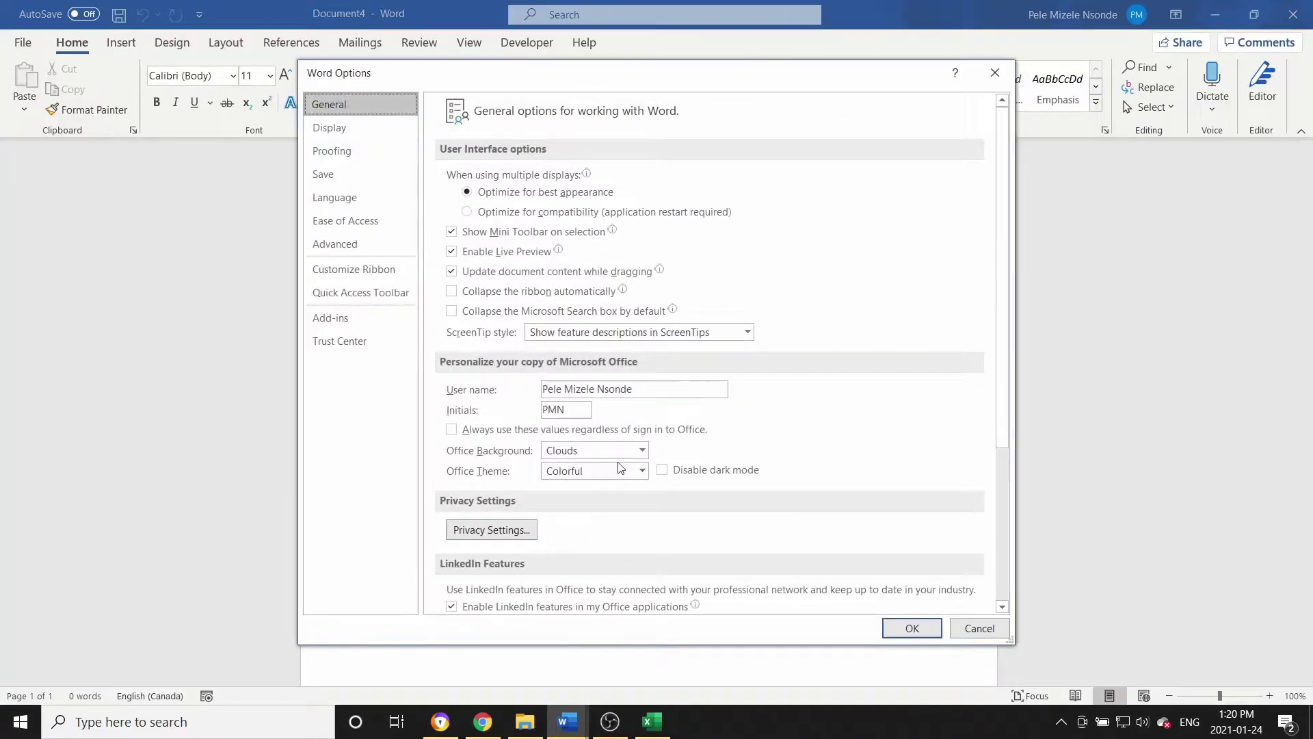
click(360, 271)
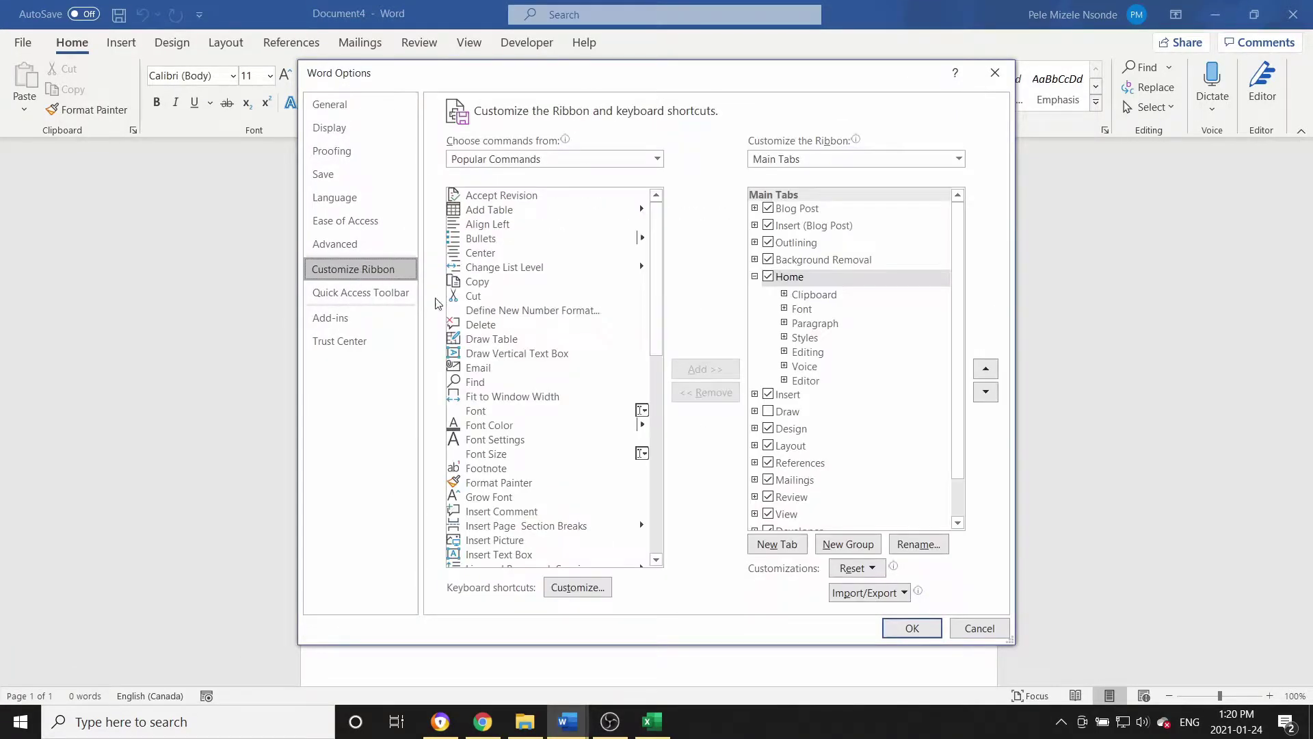
scroll(800, 421, down, 1)
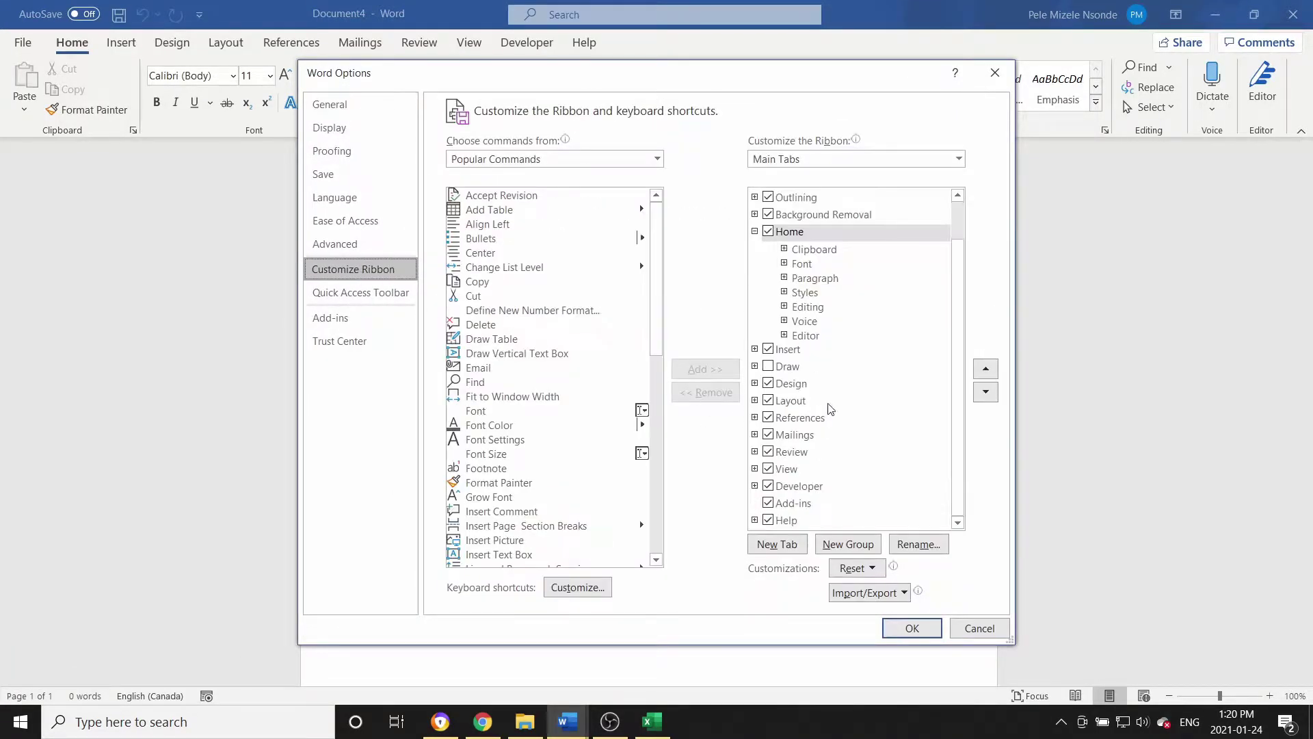
click(768, 486)
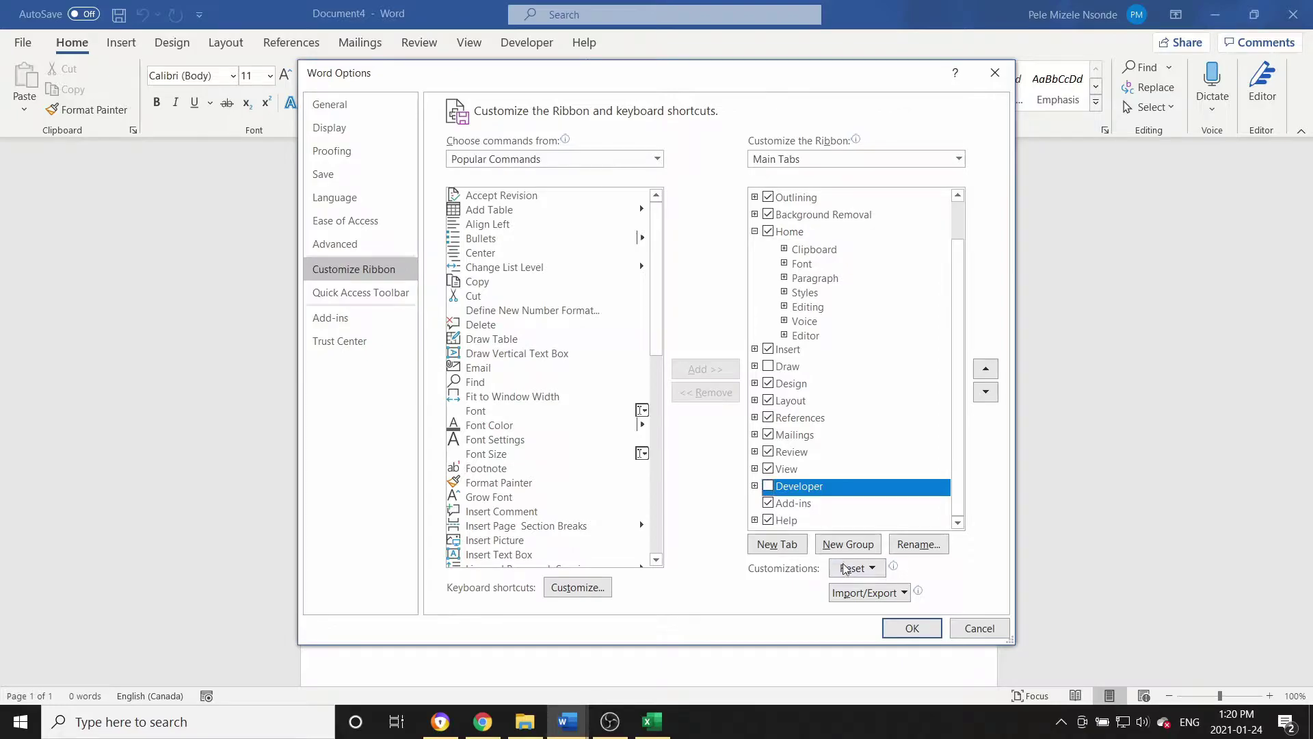
click(911, 628)
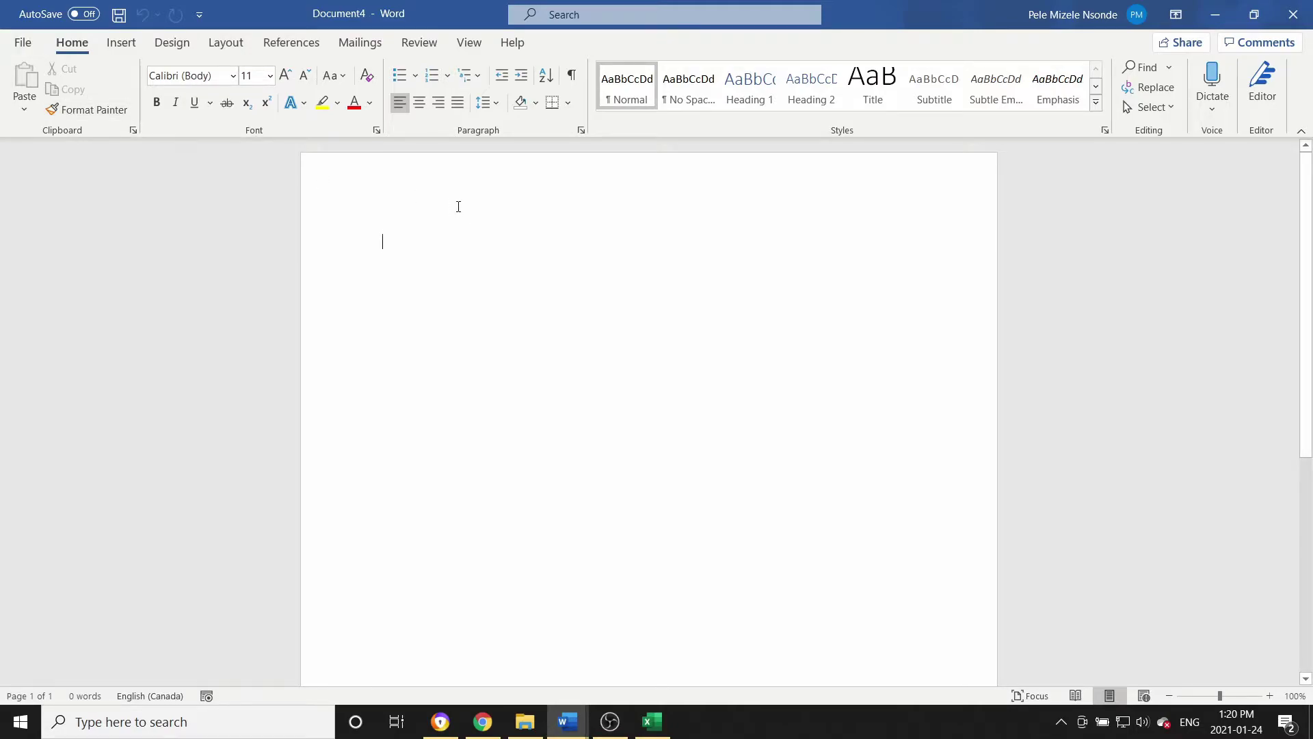
Step: Start recording a new macro named CxData and choose to assign it to a toolbar button
click(469, 43)
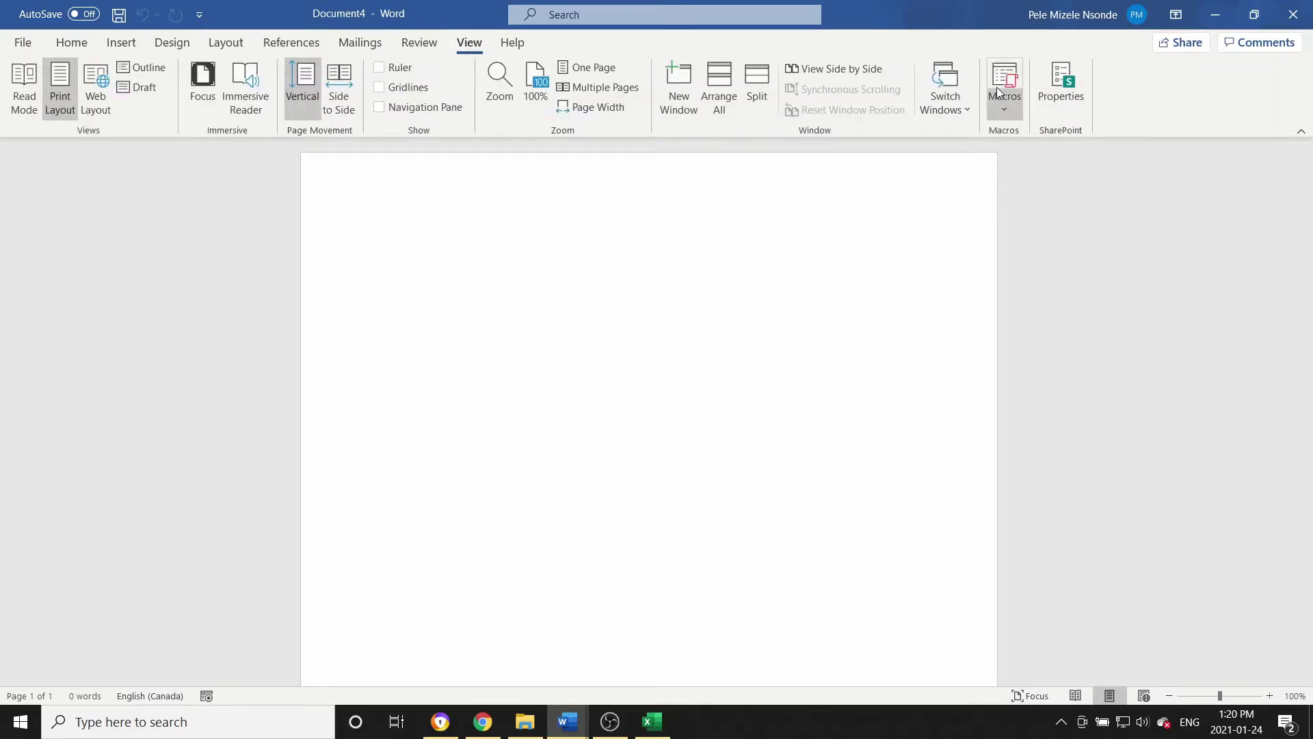
click(1004, 108)
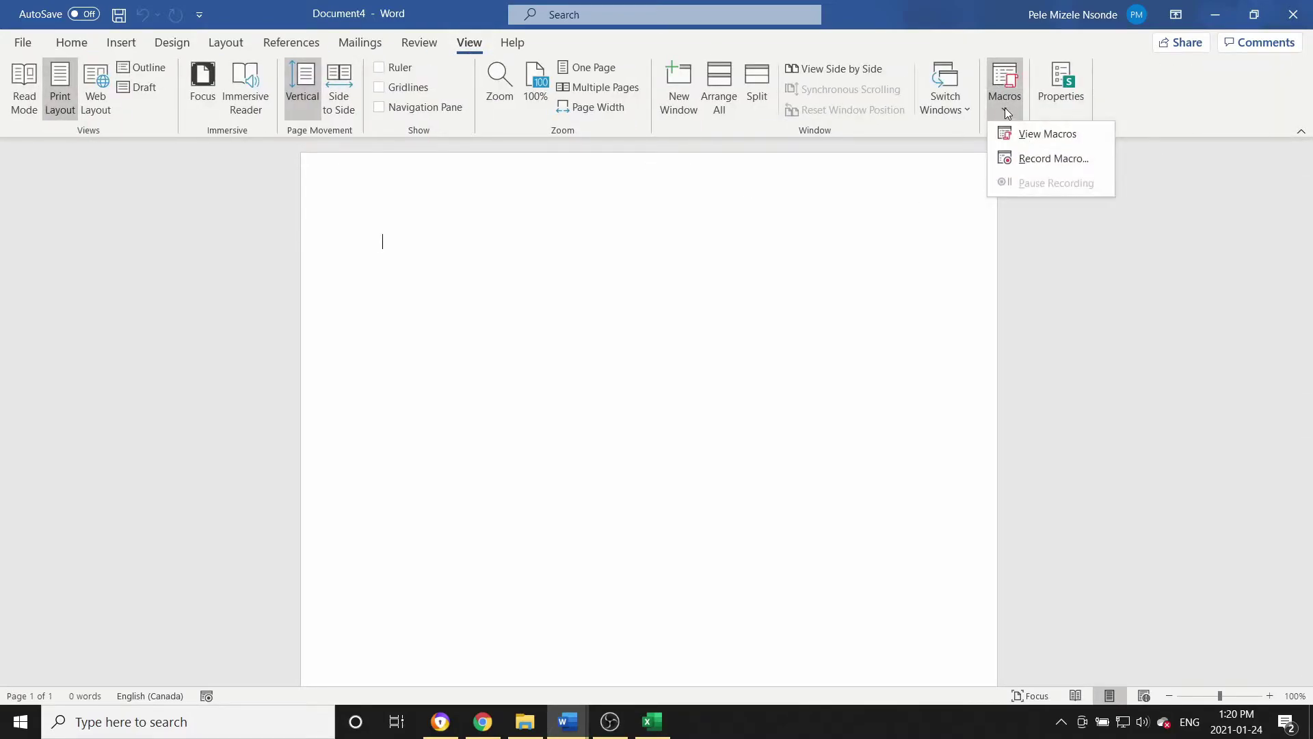
click(1036, 164)
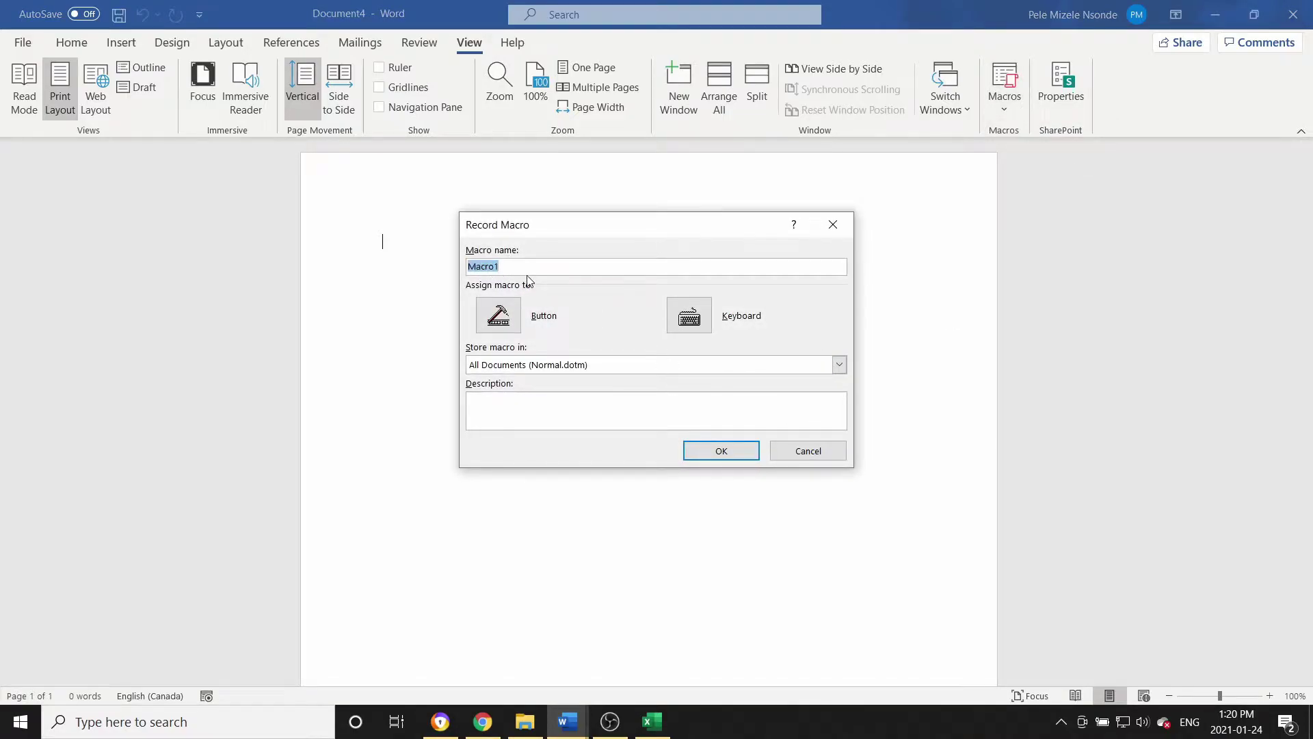
text(CxData)
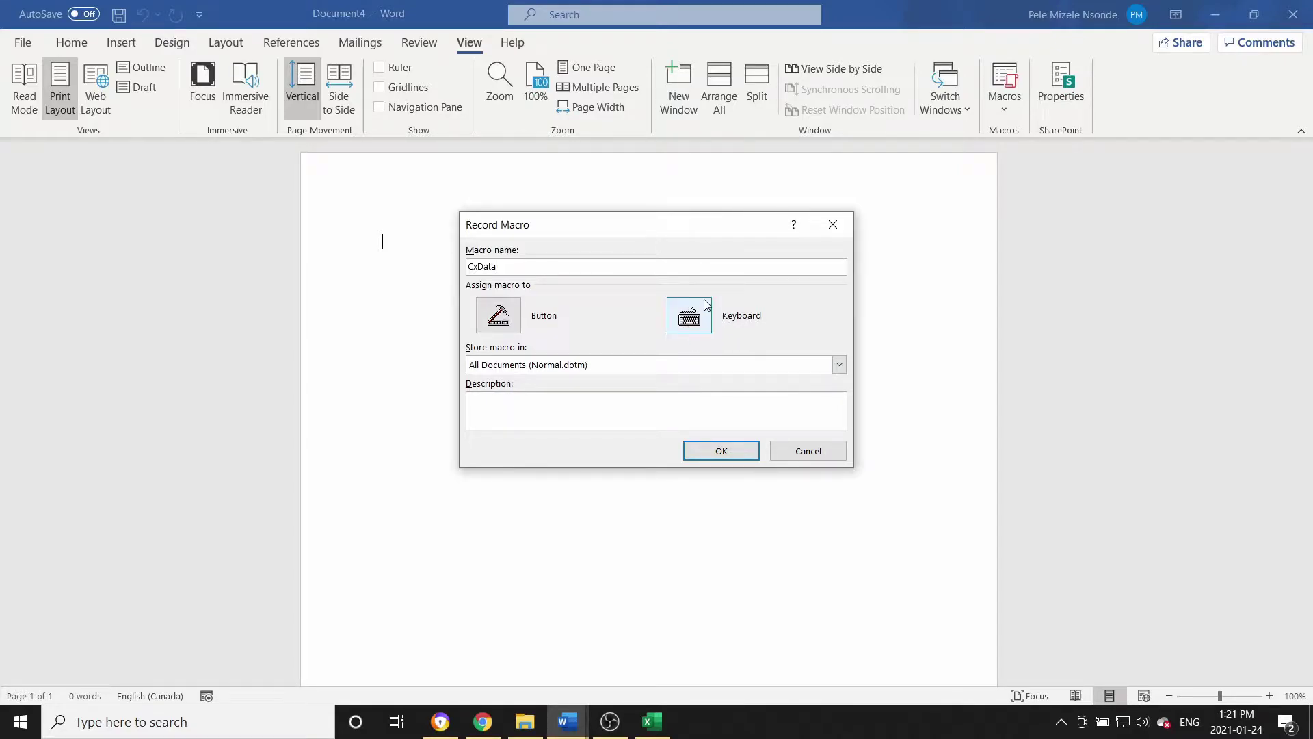
click(484, 325)
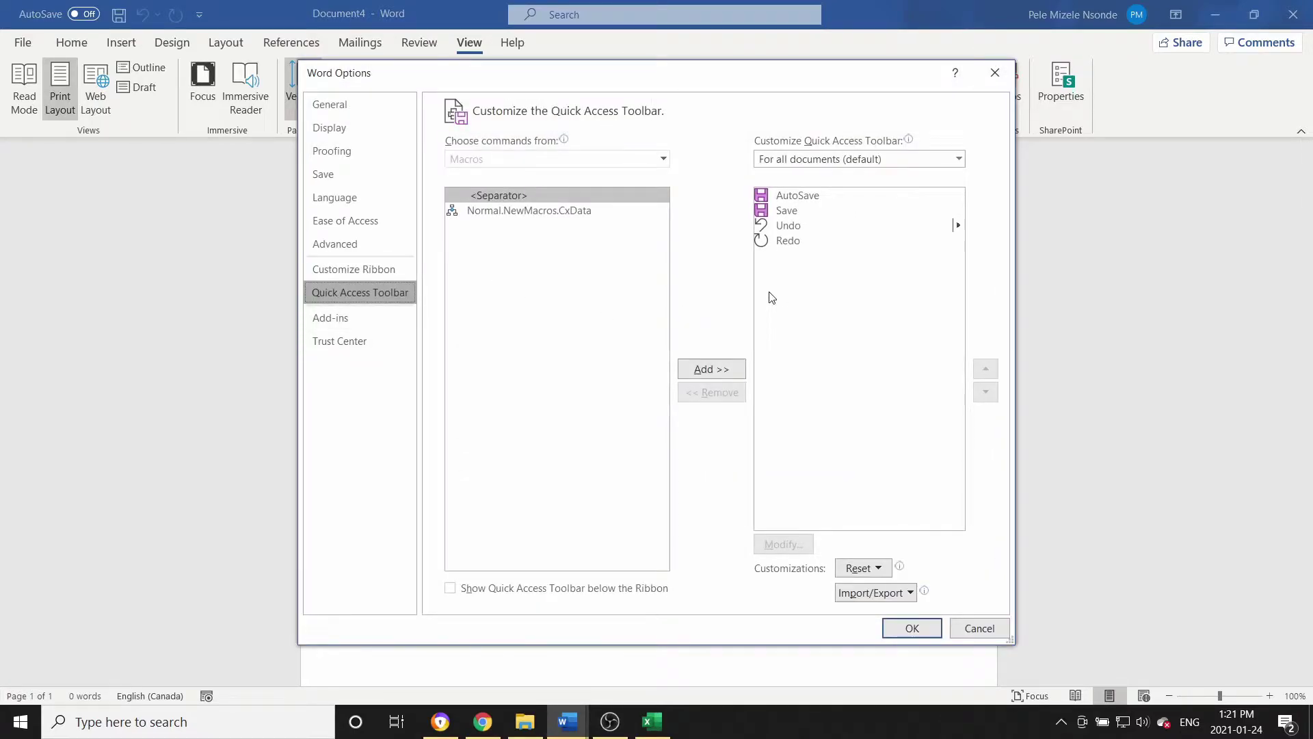
Step: Add Normal.NewMacros.CxData as a button on the Quick Access Toolbar
click(498, 211)
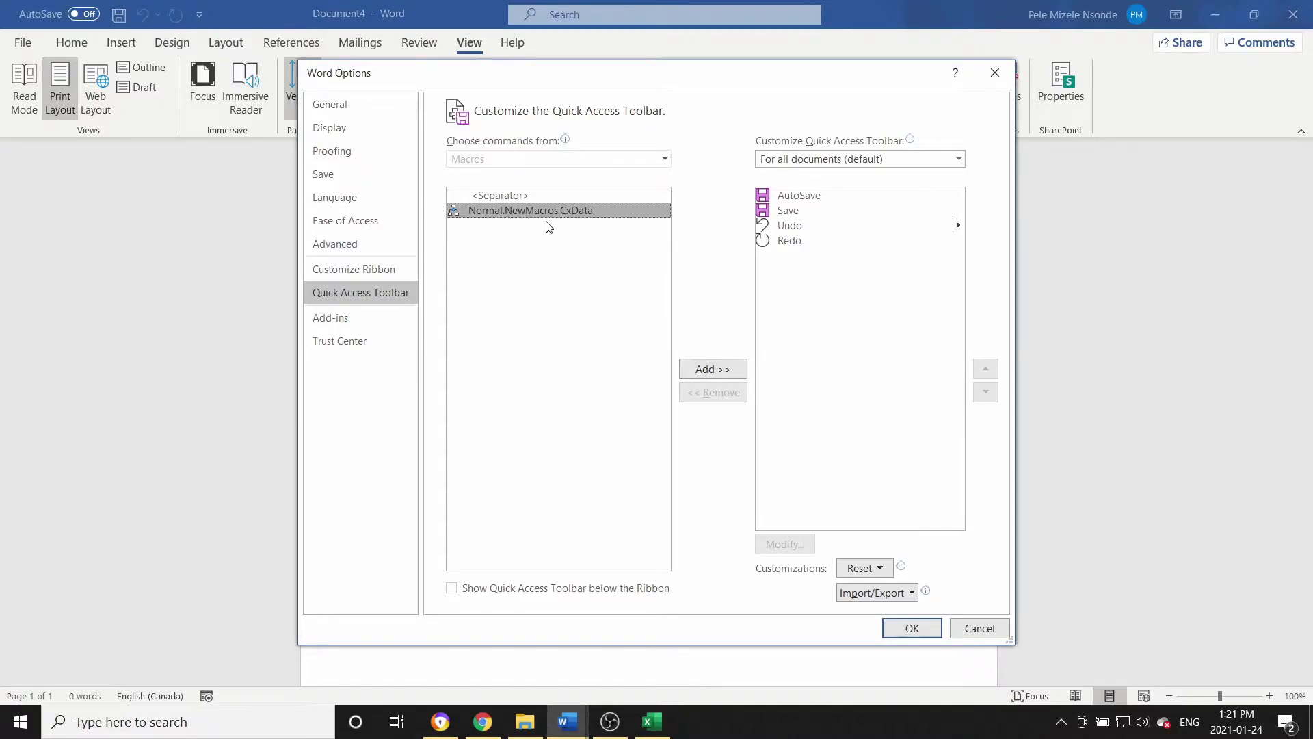
click(703, 370)
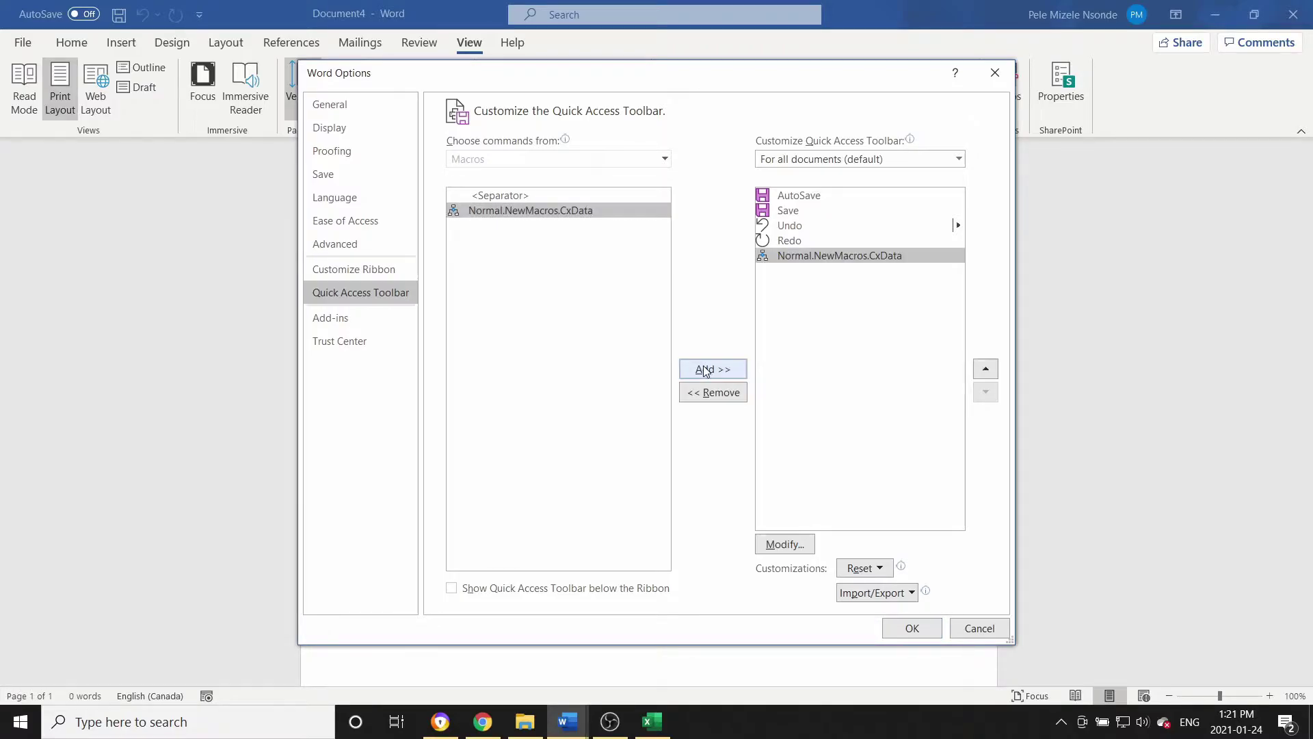
click(916, 627)
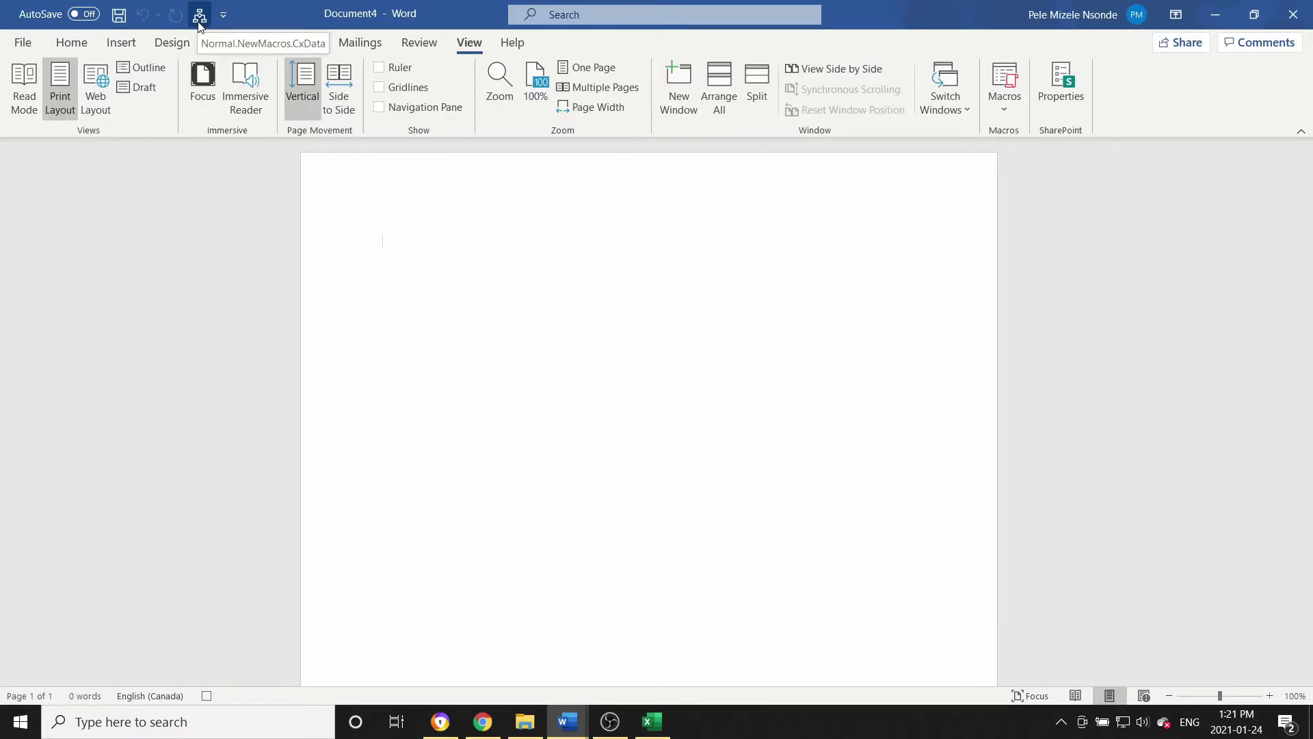
Step: Insert a table with 3 columns and 5 rows
click(81, 45)
click(124, 43)
click(124, 96)
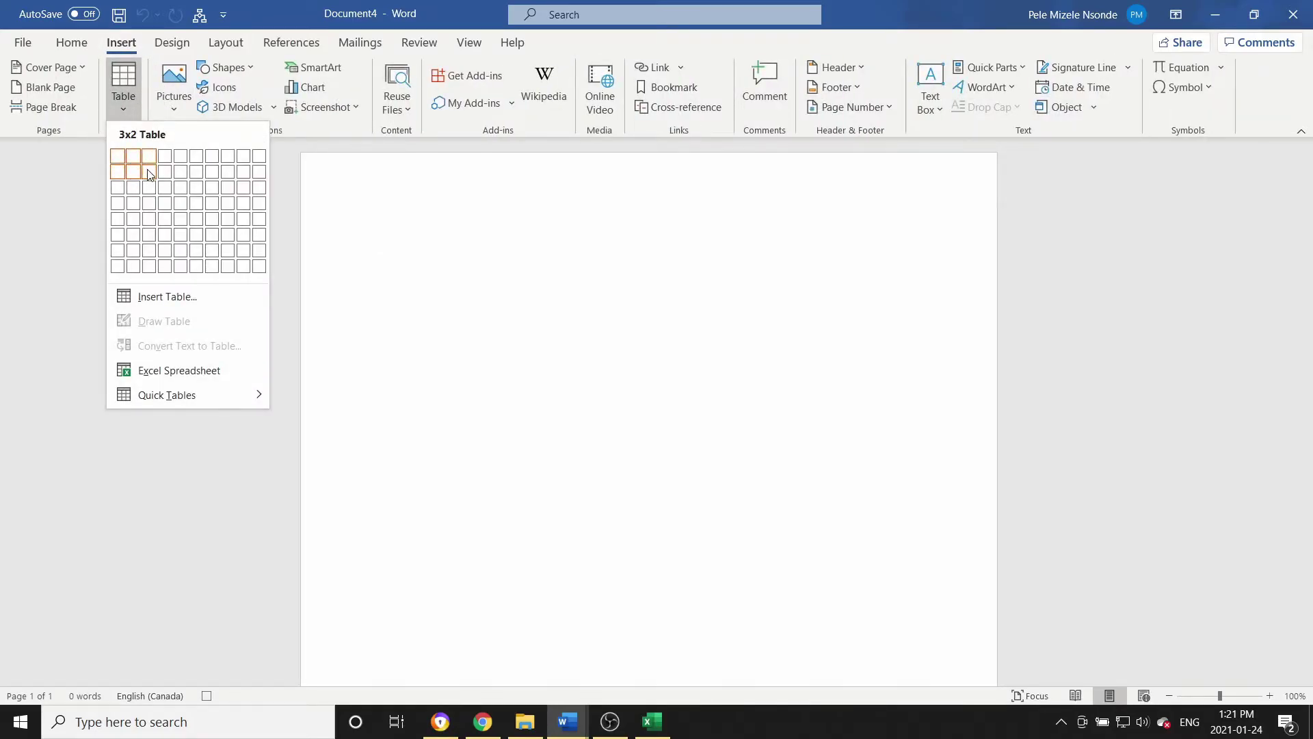
click(152, 219)
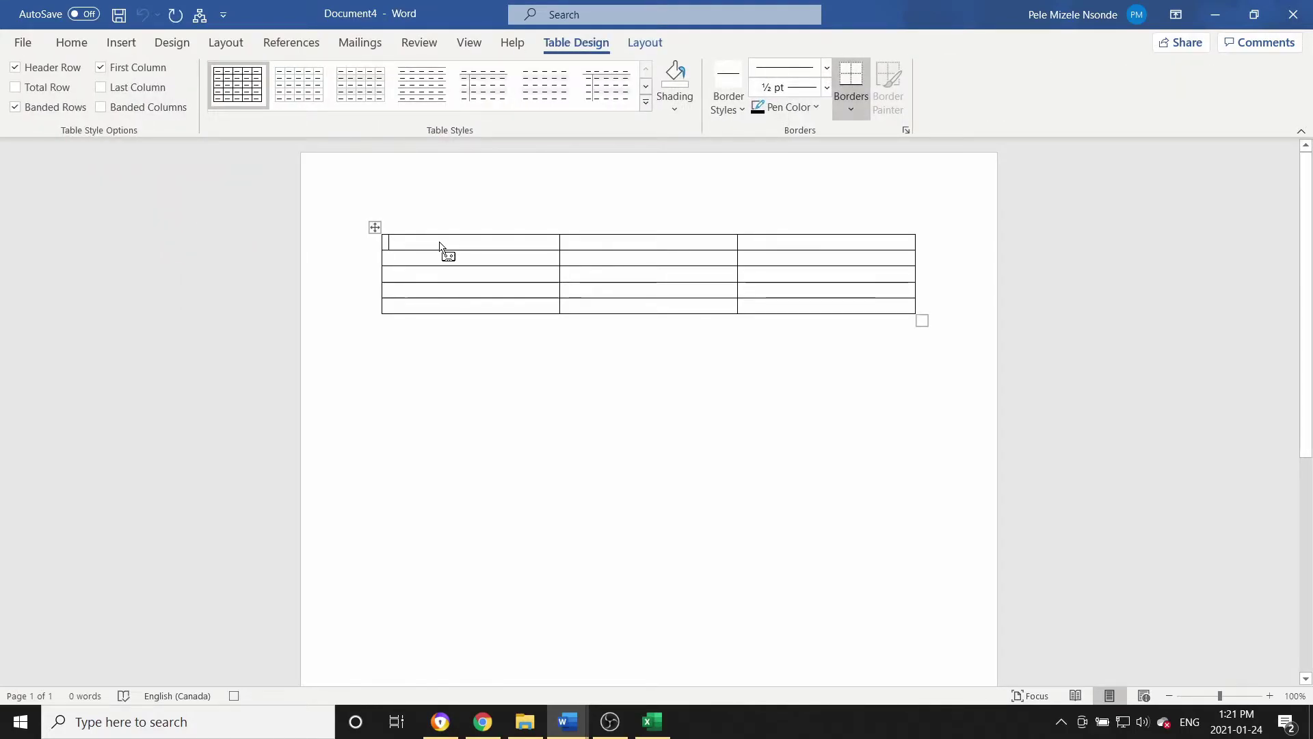
Step: Type the header row: Job, Name, Last Name
text(Job)
key(Tab)
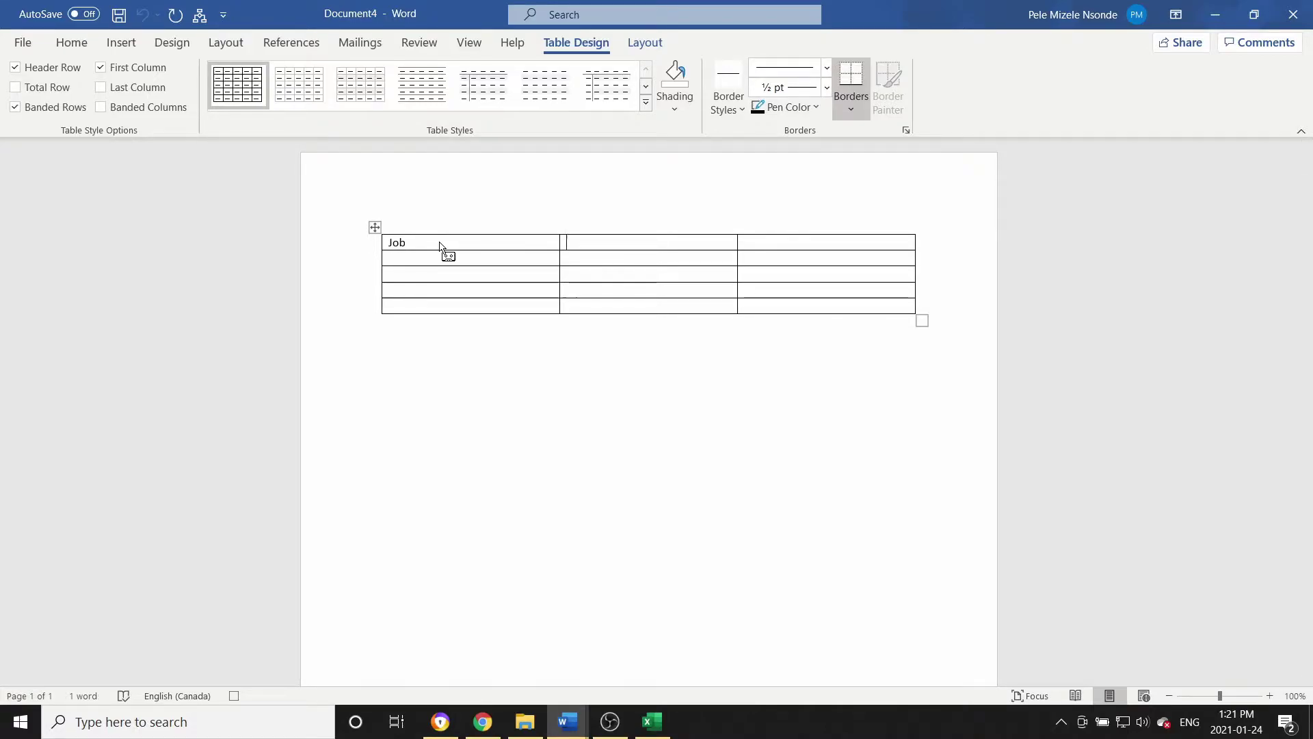
text(Name)
key(Tab)
text(Last Name)
Step: Enter Director in the Job cell of row 2, fixing a misplaced entry
click(419, 267)
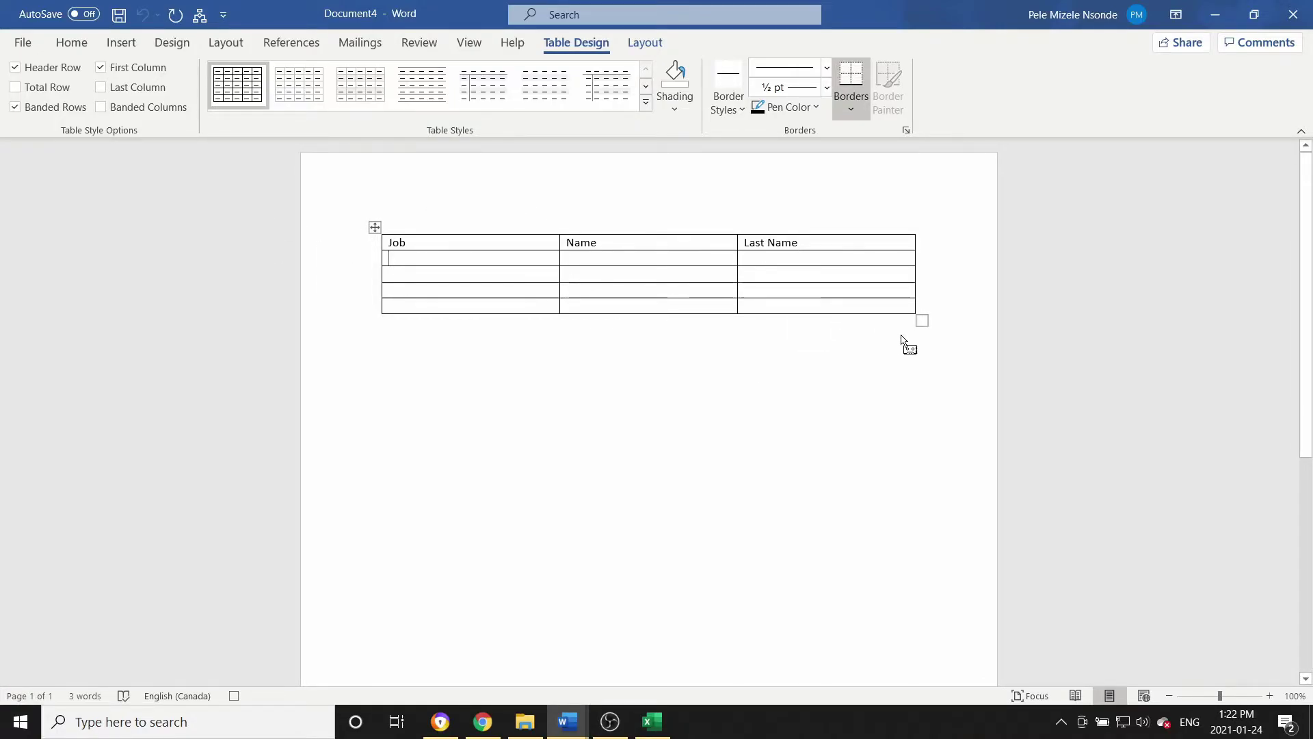
key(Down)
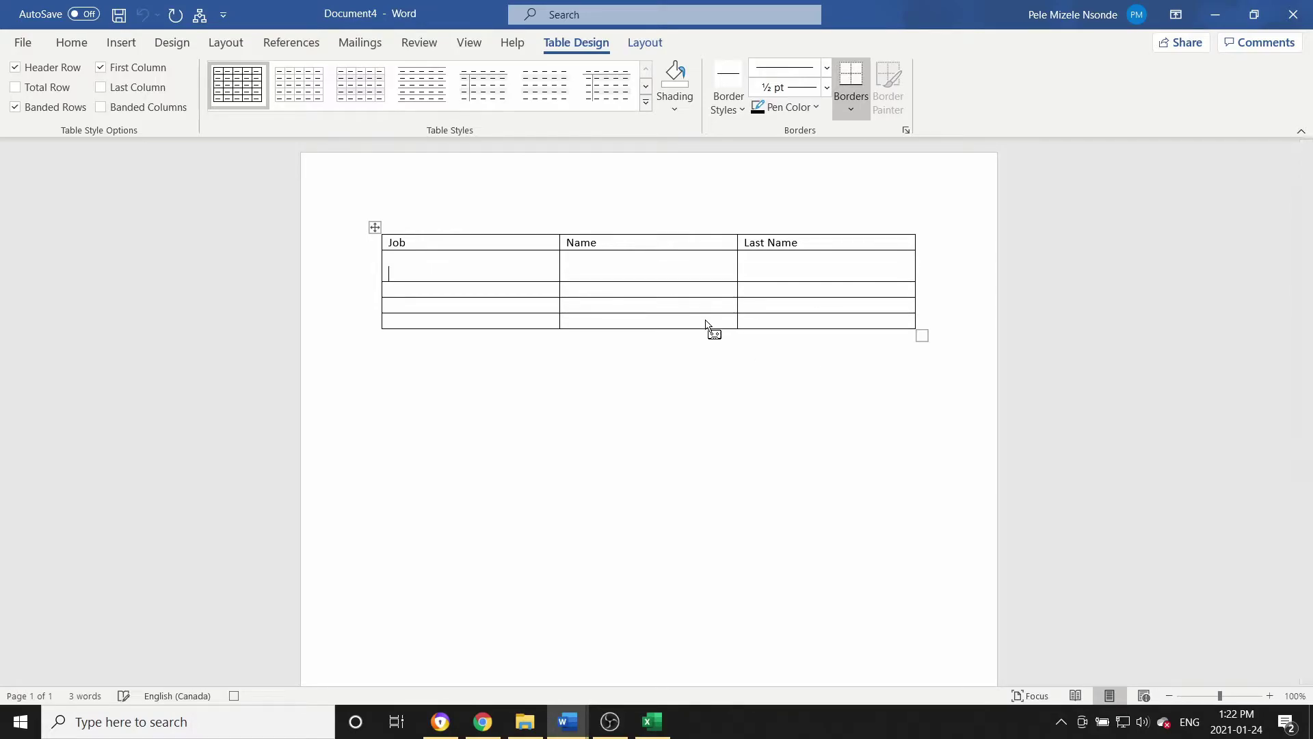
click(523, 262)
text(John)
key(Tab)
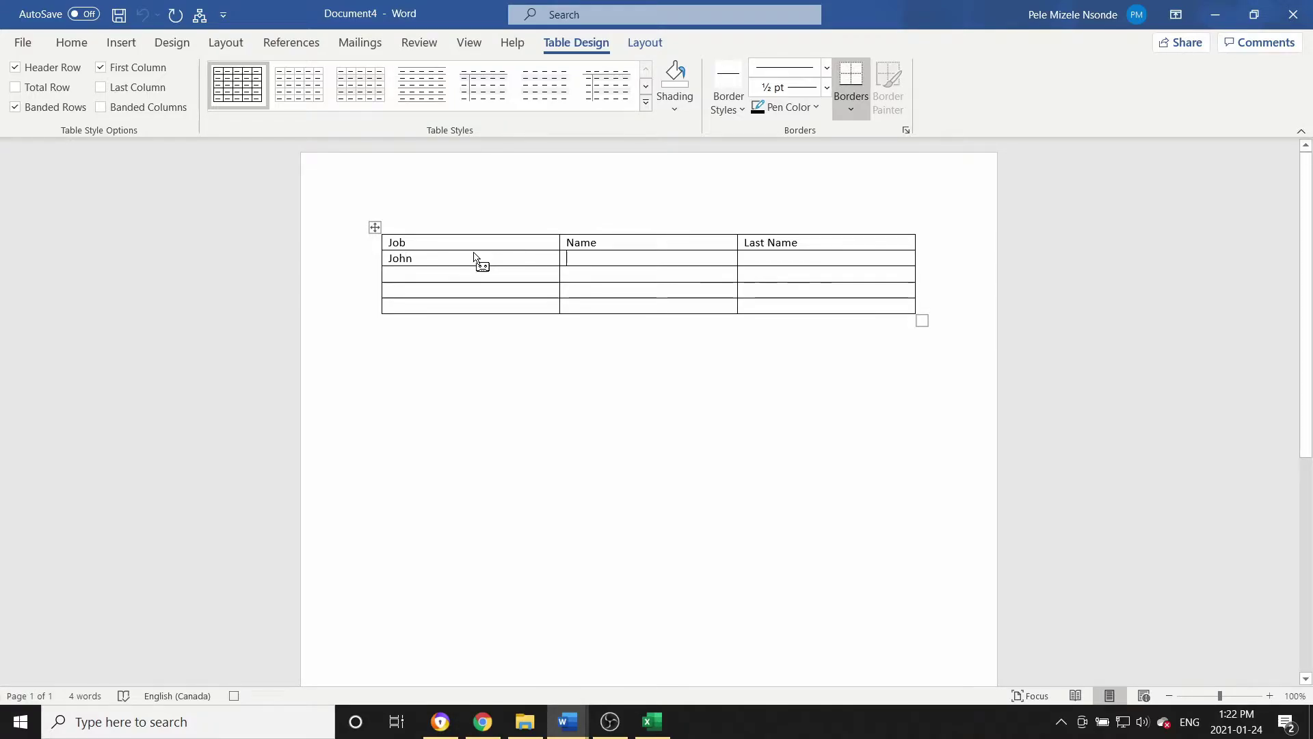
click(413, 264)
key(BackSpace)
key(BackSpace)
key(BackSpace)
key(BackSpace)
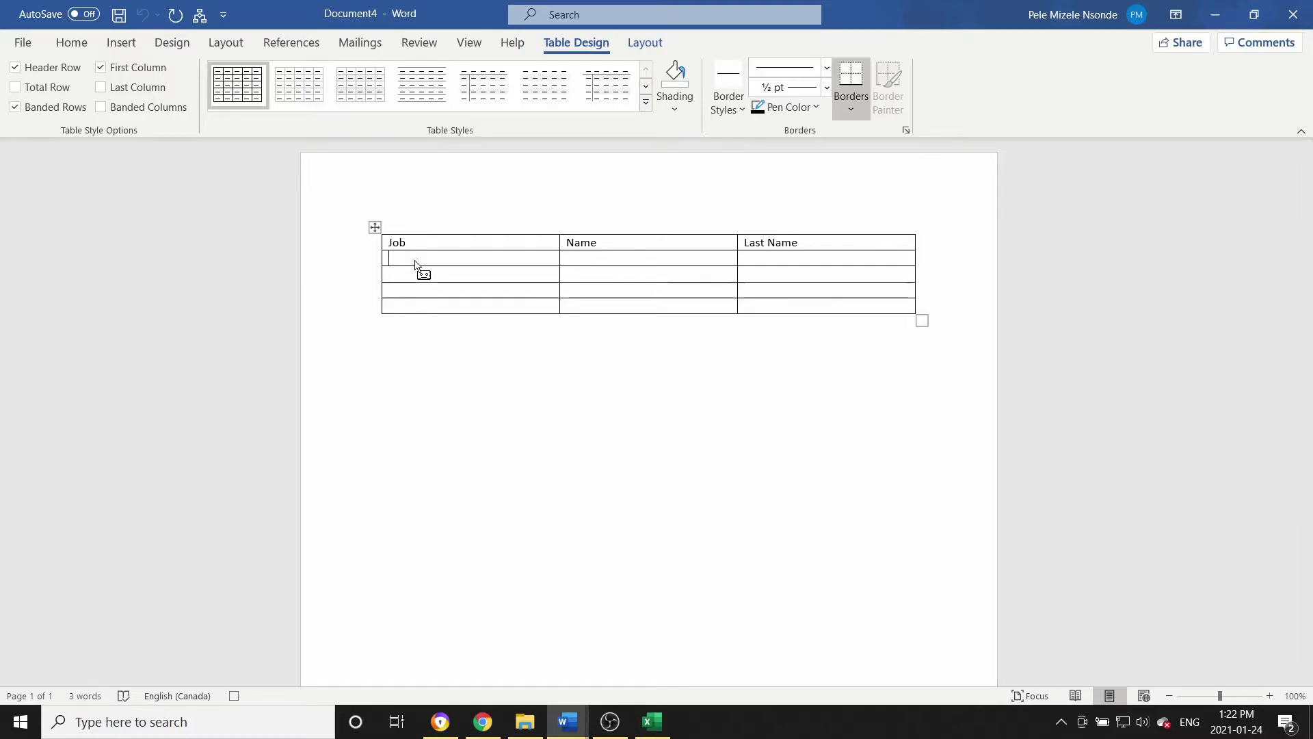
text(Director)
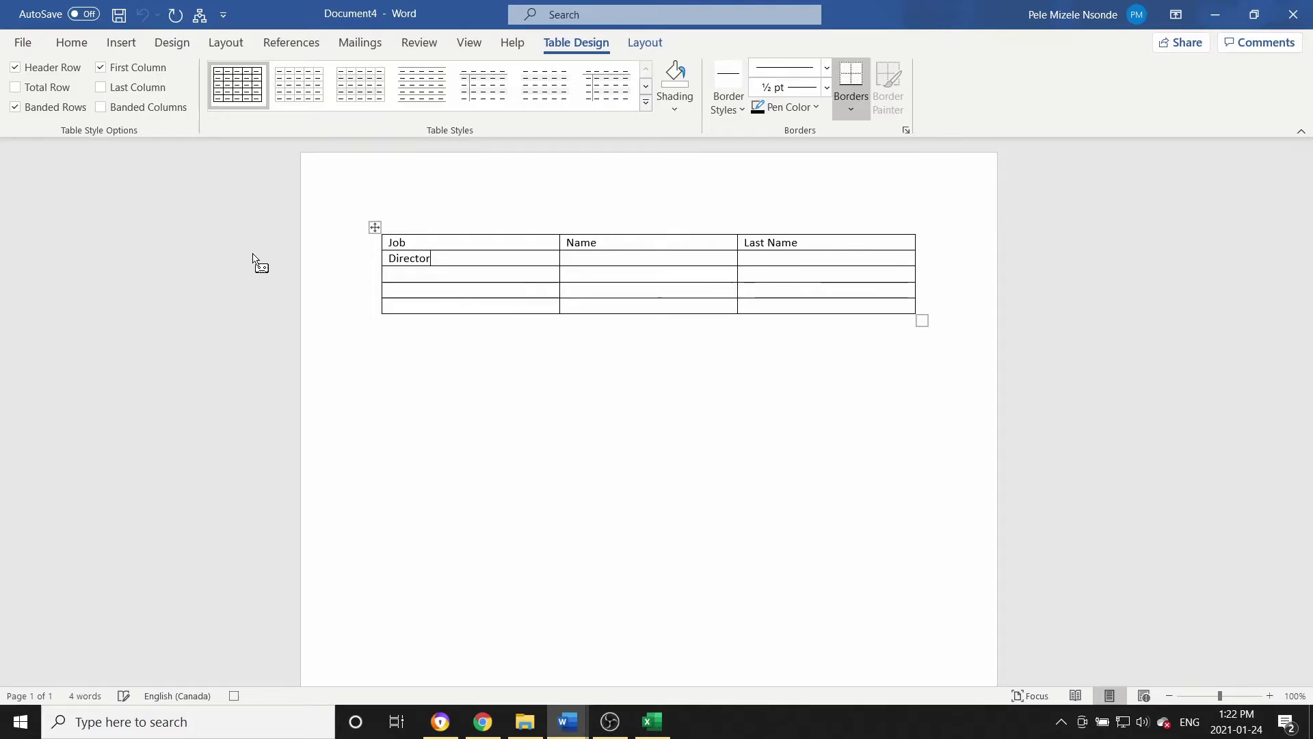
key(Tab)
Step: Type the person's first and last name in row 2's Name and Last Name cells
text(Jp)
key(BackSpace)
text(og)
key(BackSpace)
text(hn)
key(Tab)
text(Smith)
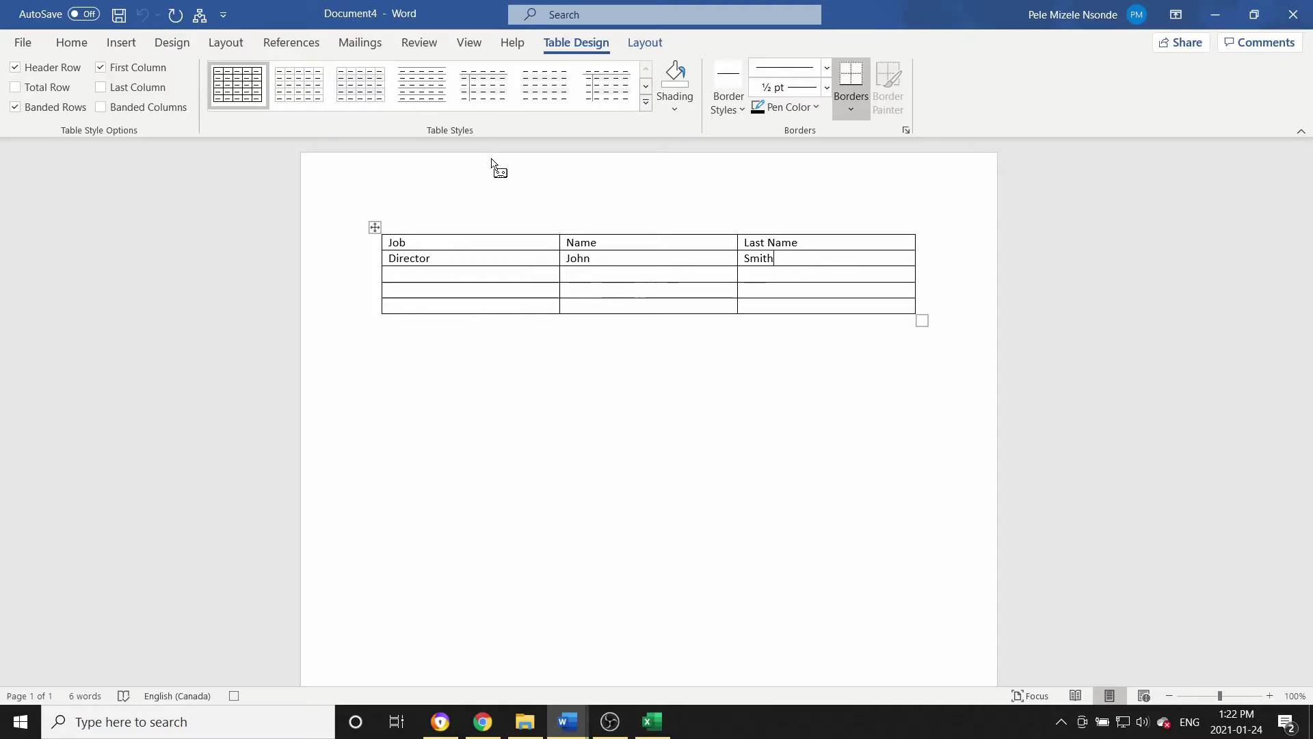
Step: Style the table with a yellow banded grid style with gold header row, then open Macros
click(290, 88)
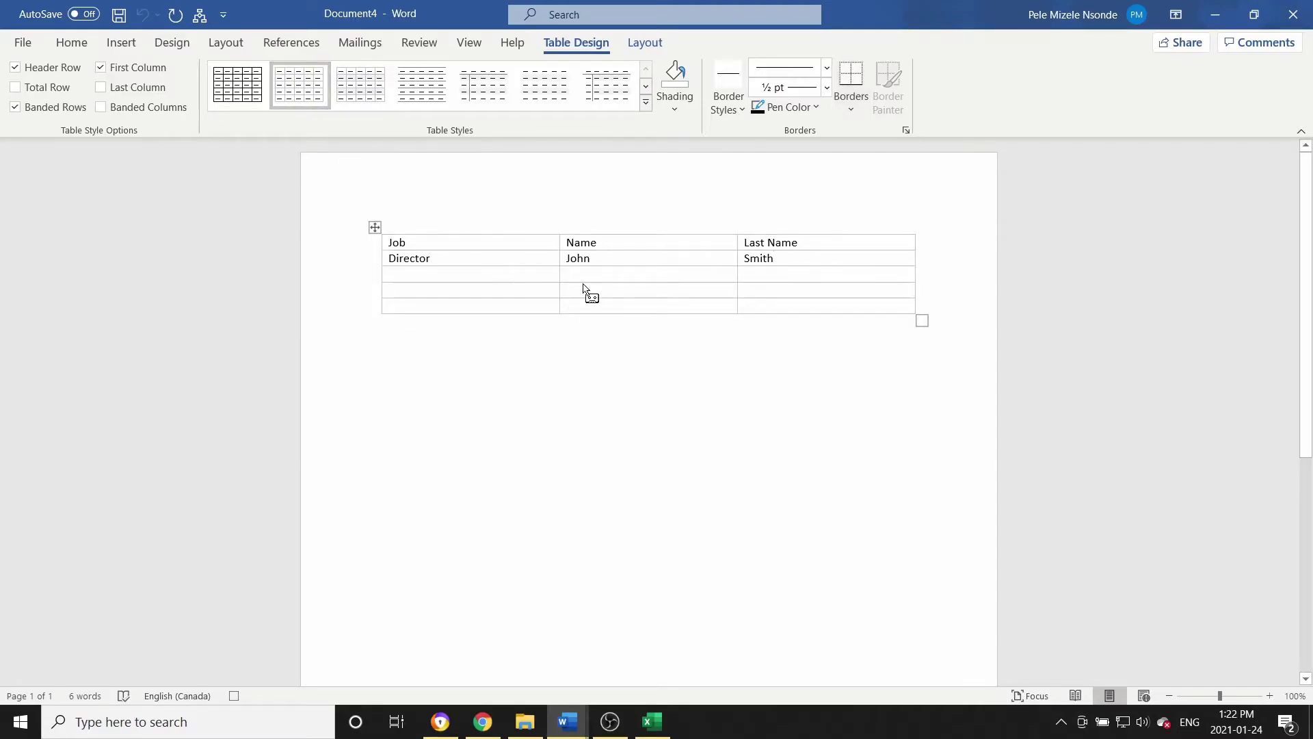
drag(851, 302, 478, 226)
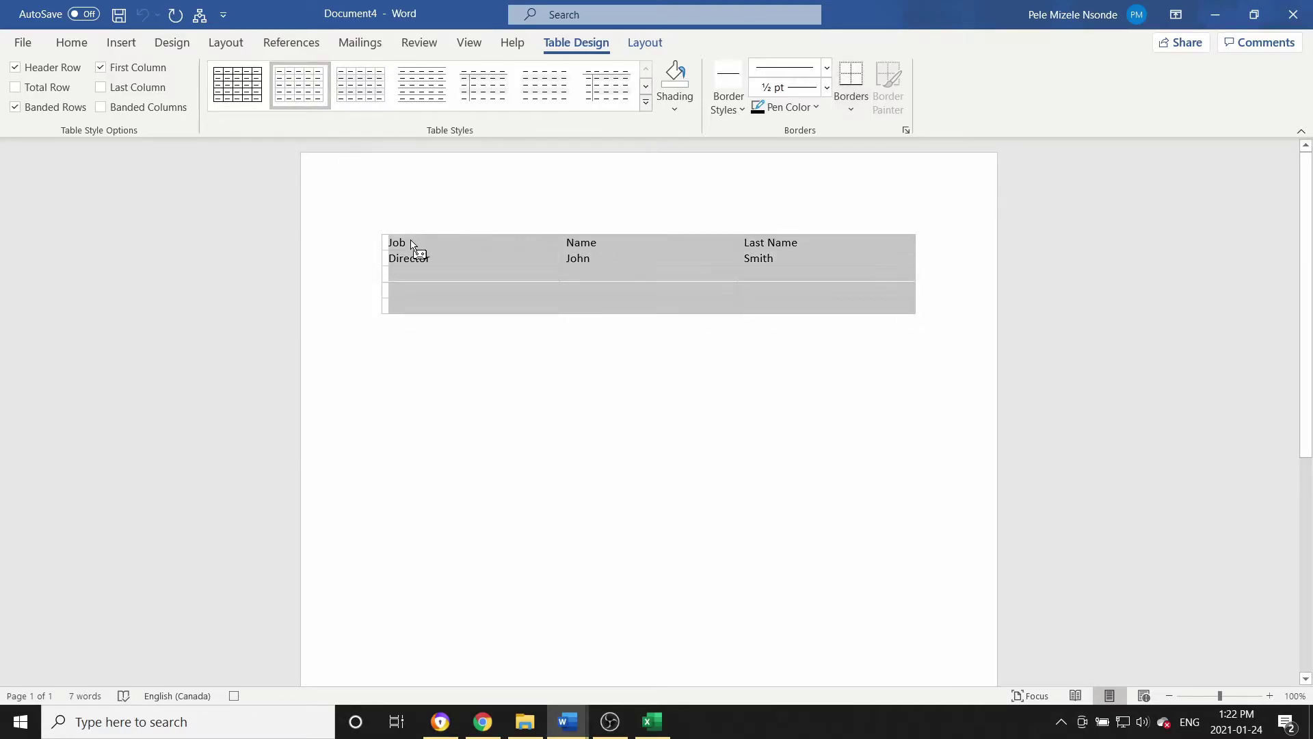
click(360, 96)
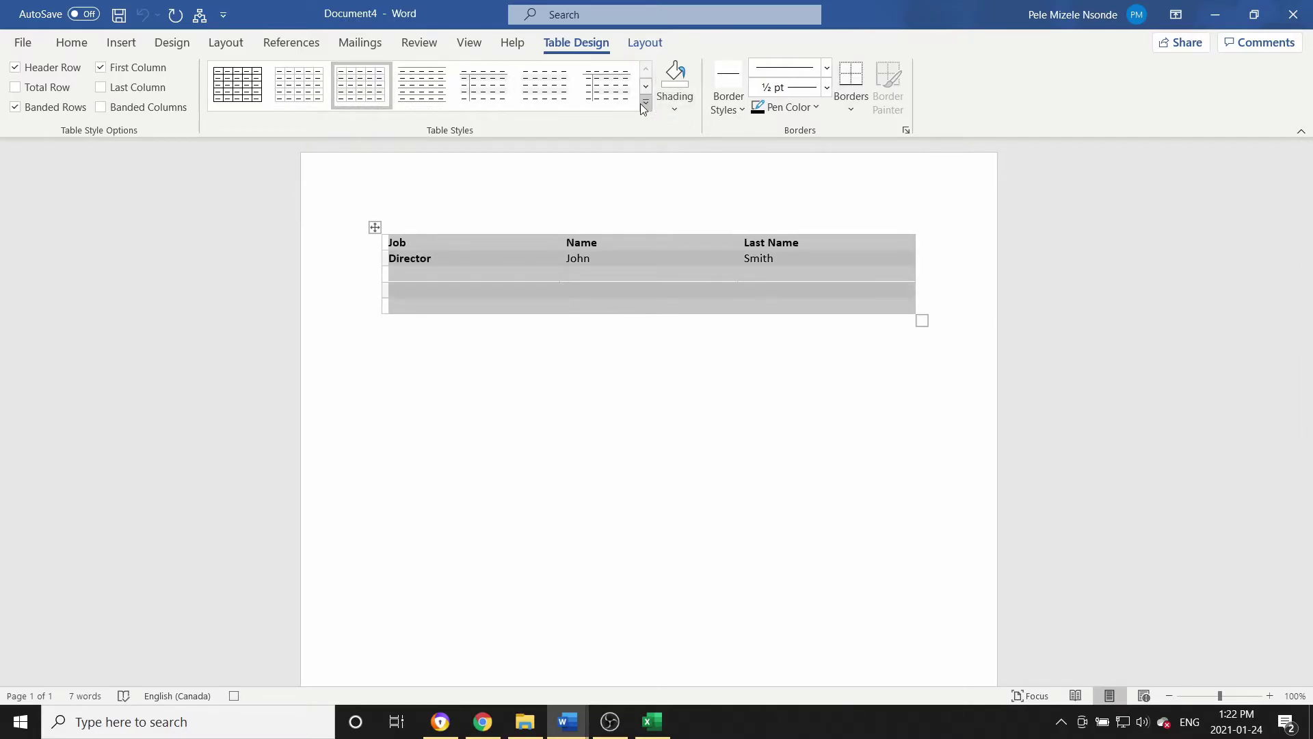
click(645, 103)
click(475, 353)
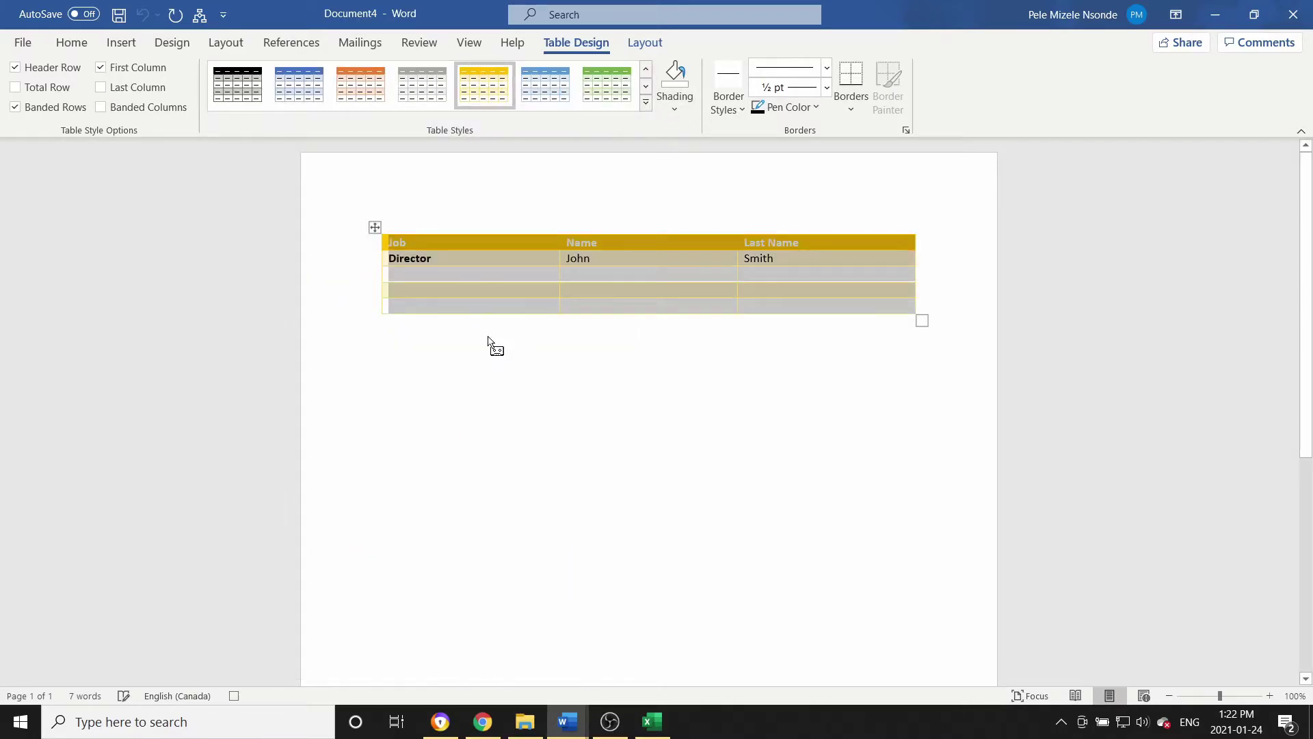
click(619, 292)
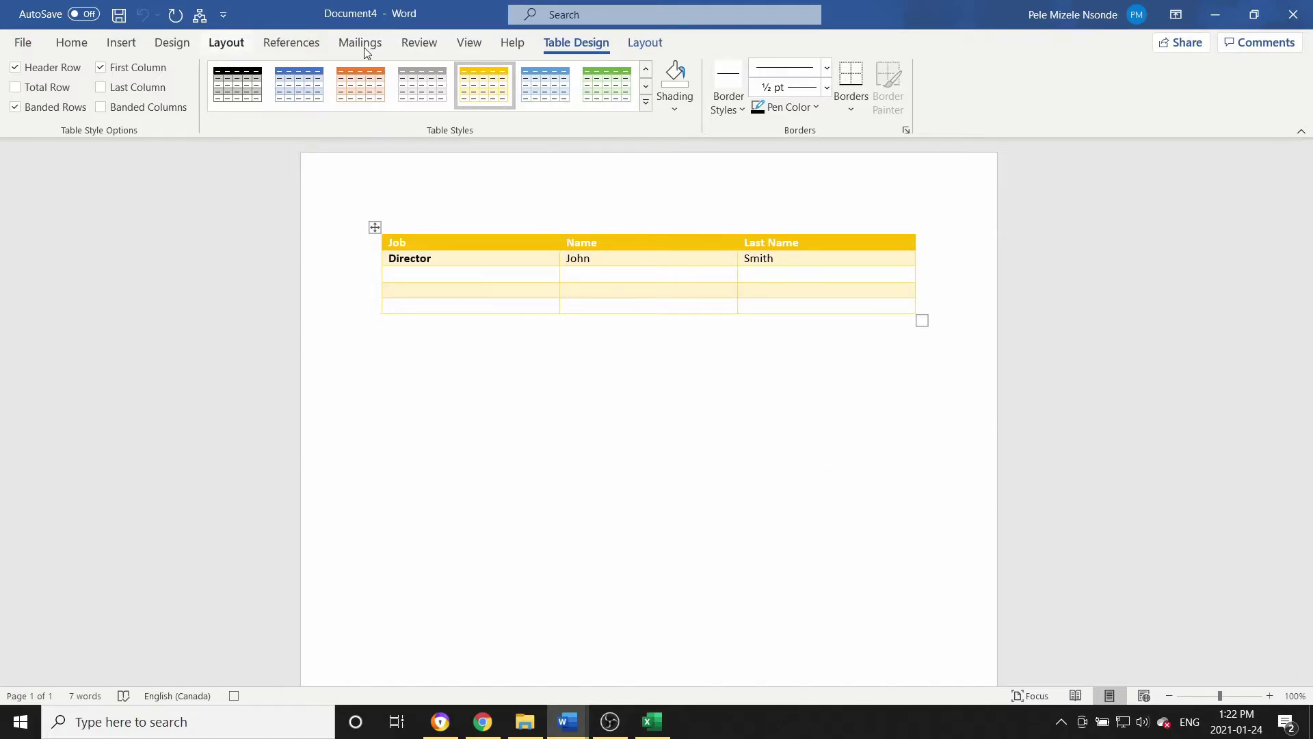
click(472, 44)
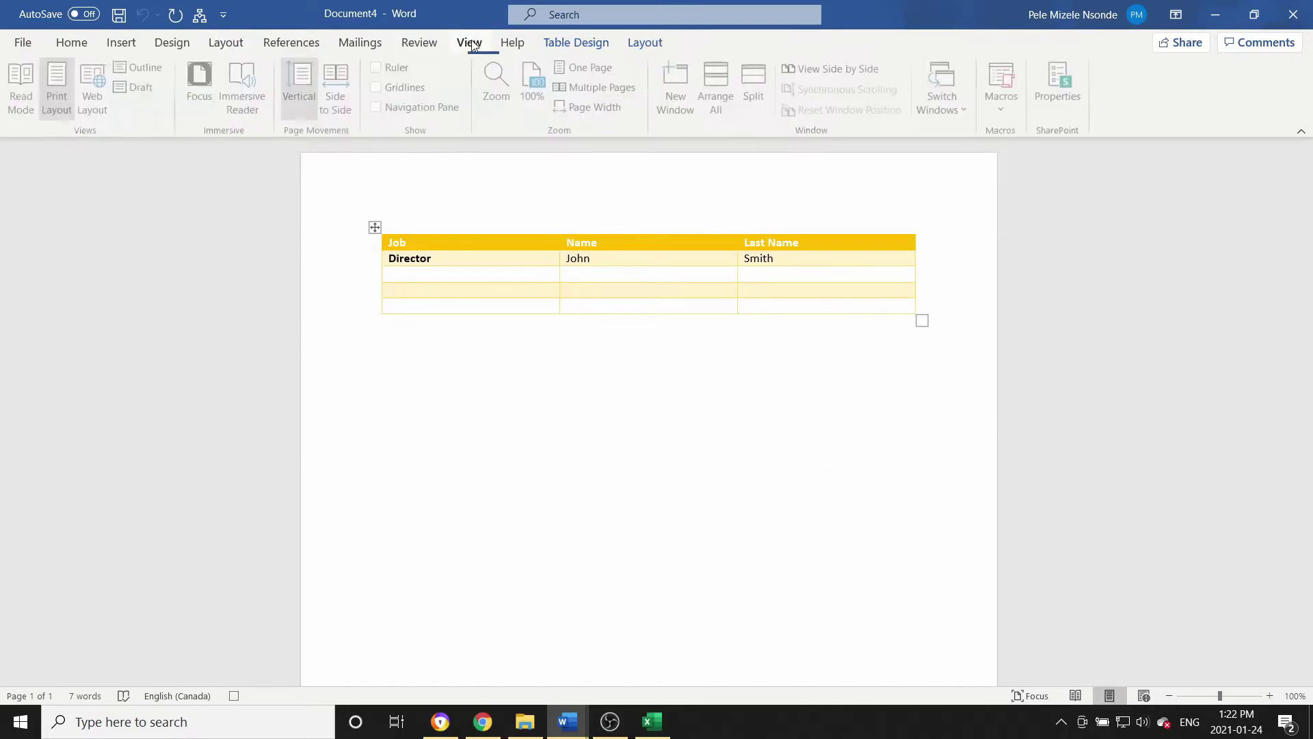
click(1015, 112)
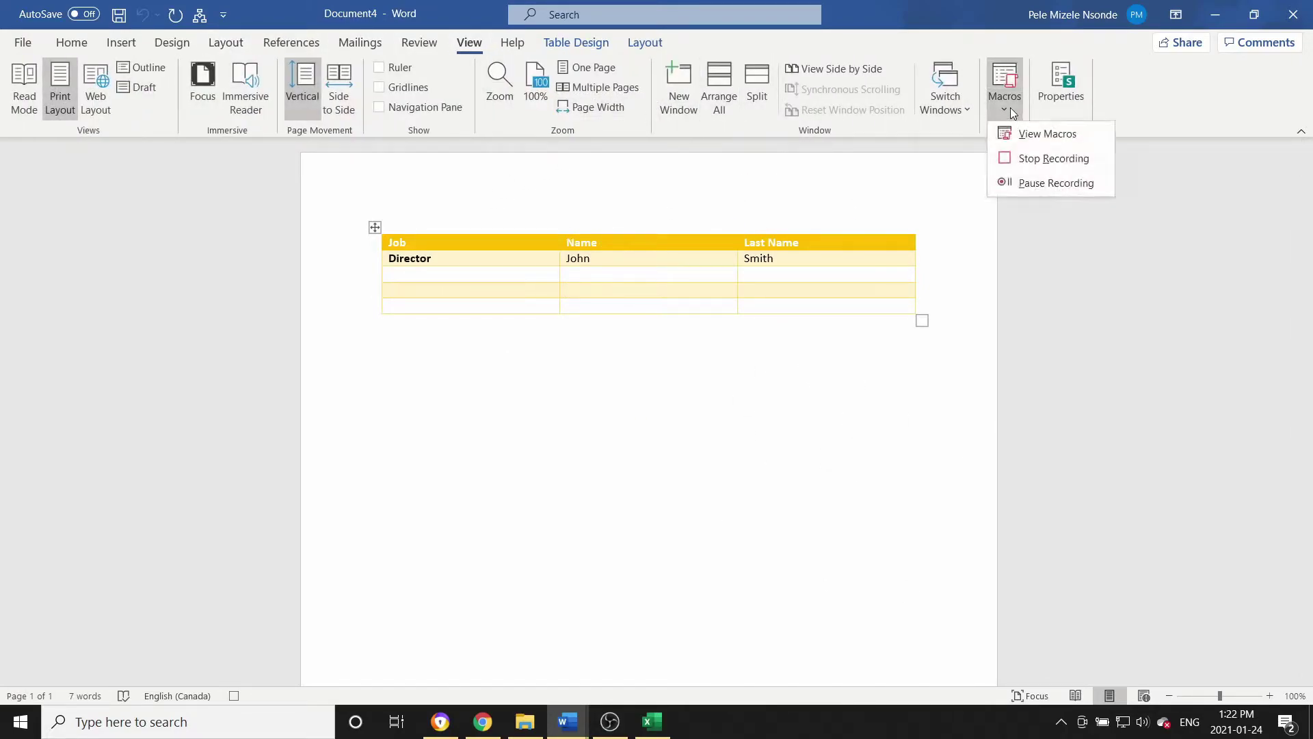
Step: Stop recording, then run CxData from the toolbar to add a second table below
click(1078, 161)
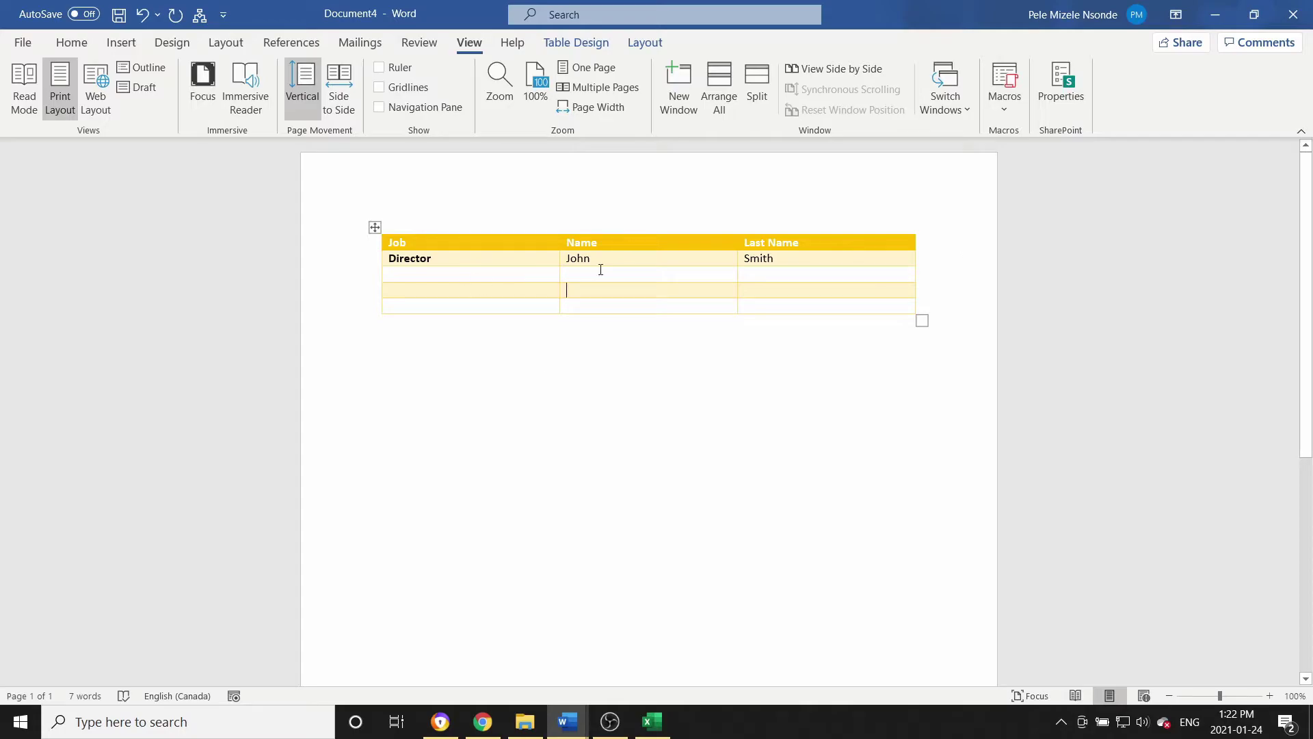
click(684, 402)
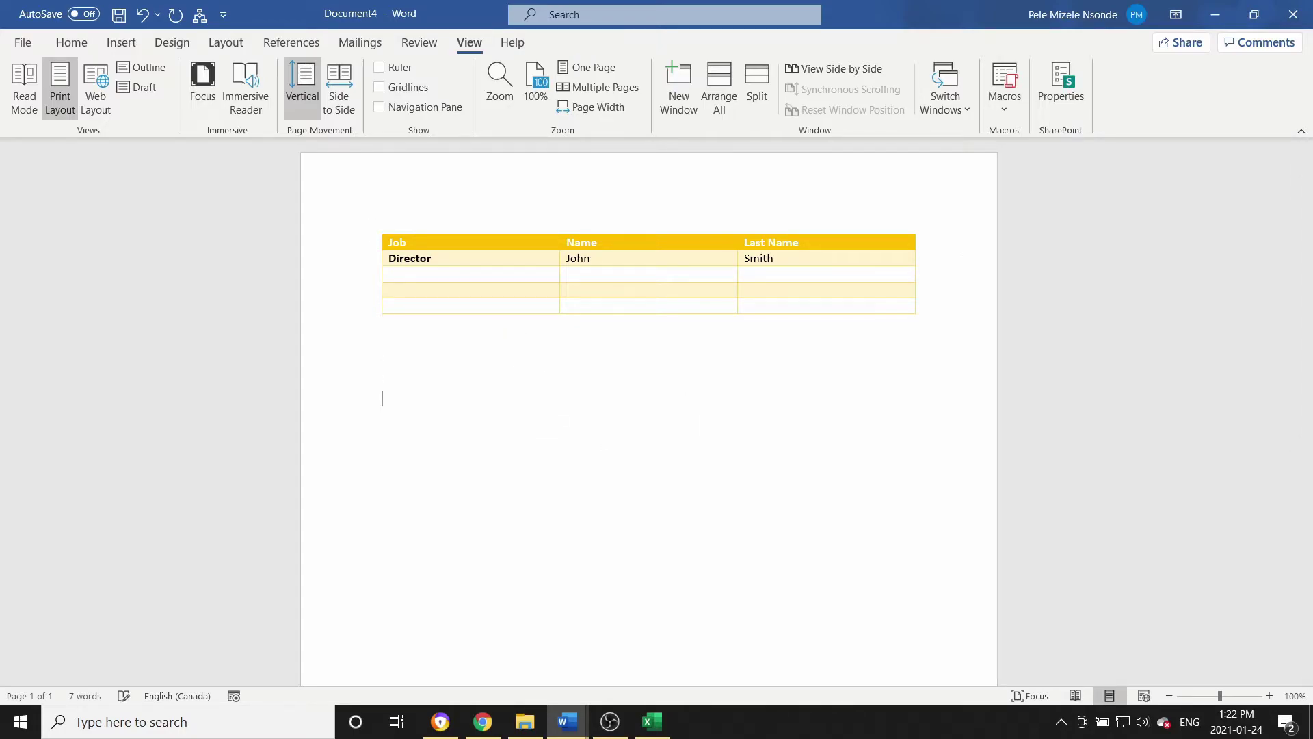
click(198, 20)
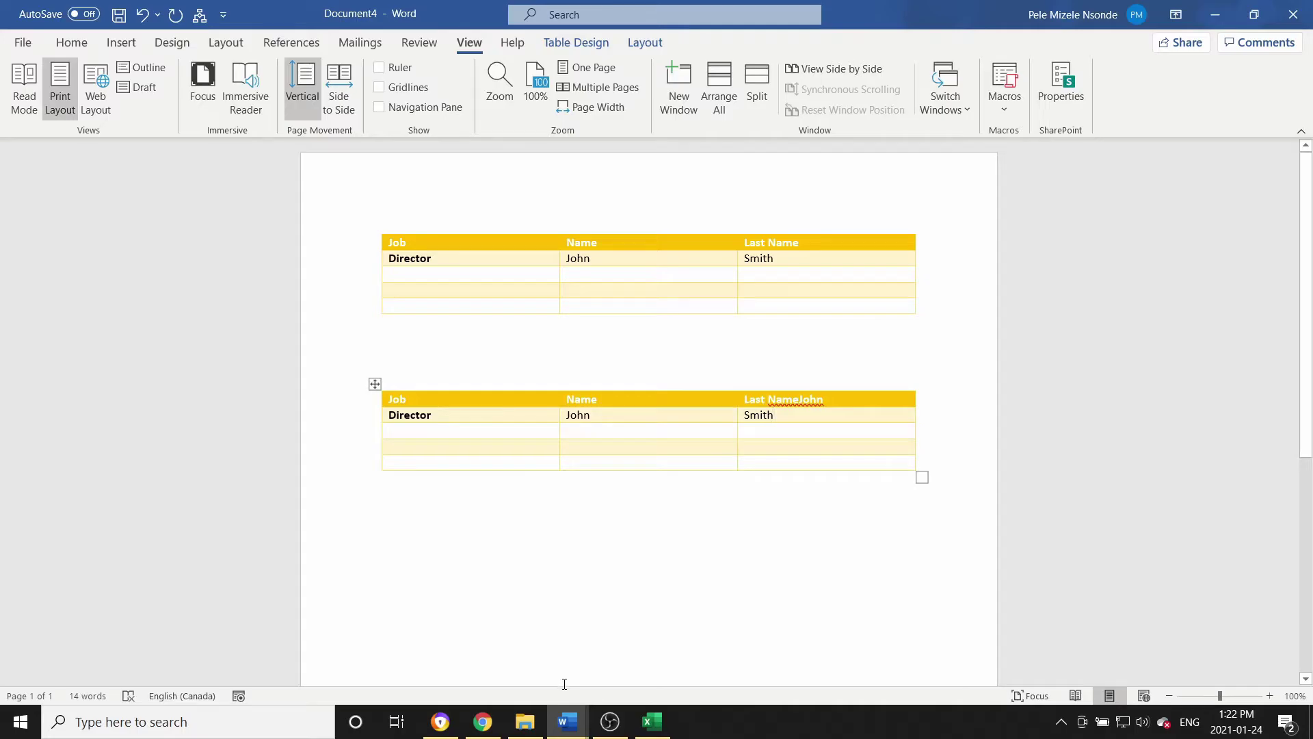
Step: Open a new Word window with a blank document
right_click(568, 722)
click(499, 624)
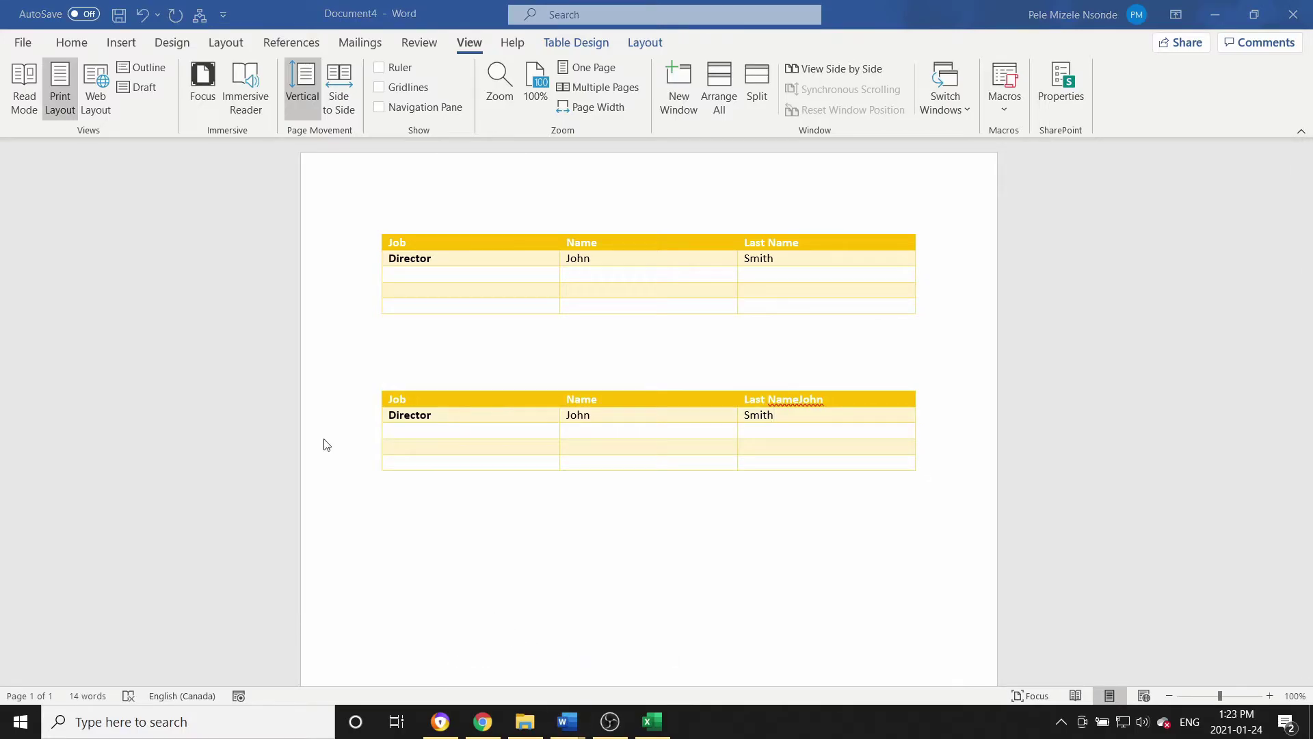
click(192, 185)
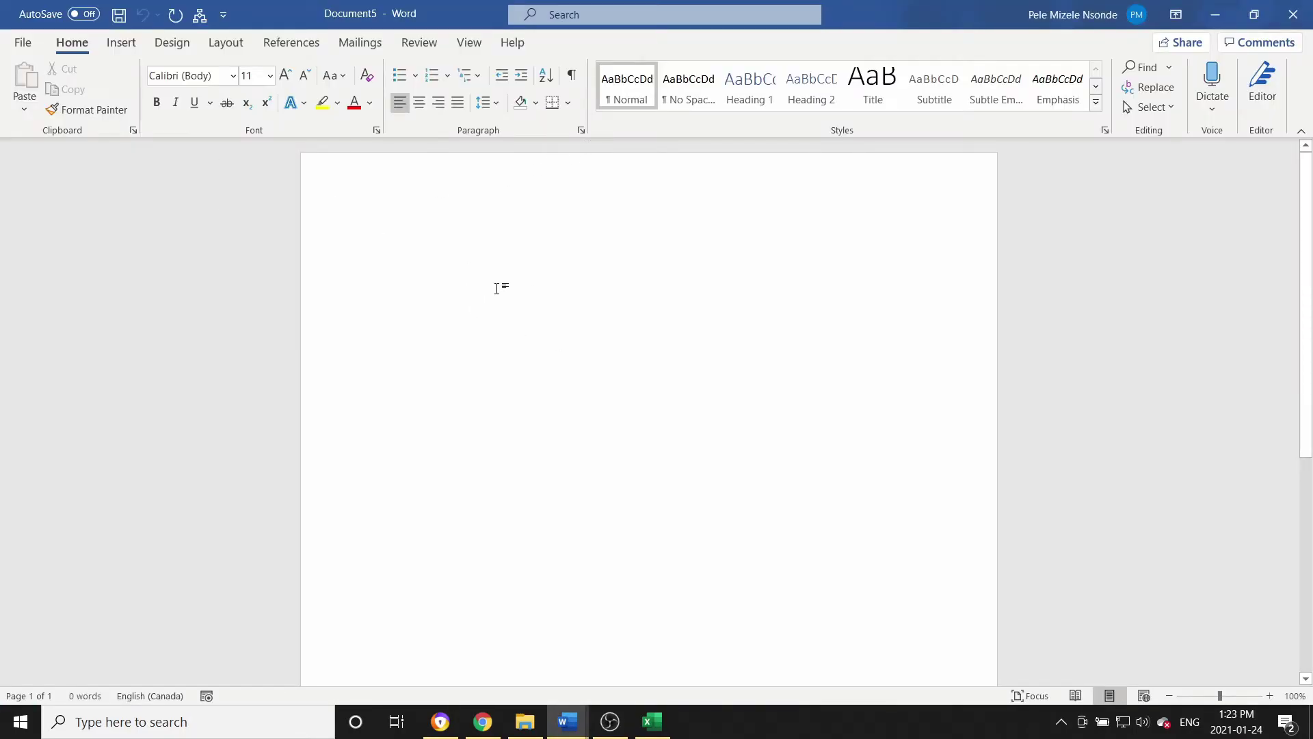
click(199, 16)
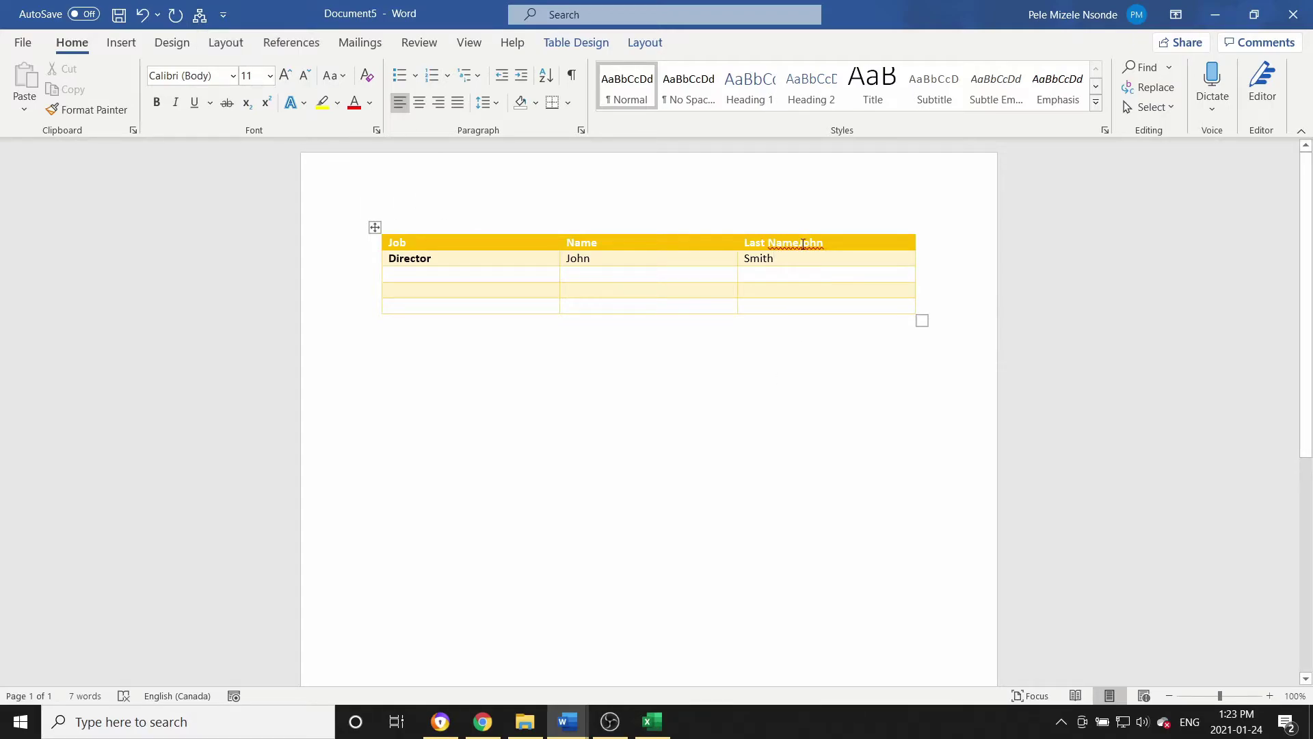
click(827, 242)
key(BackSpace)
key(BackSpace)
key(BackSpace)
key(BackSpace)
click(785, 338)
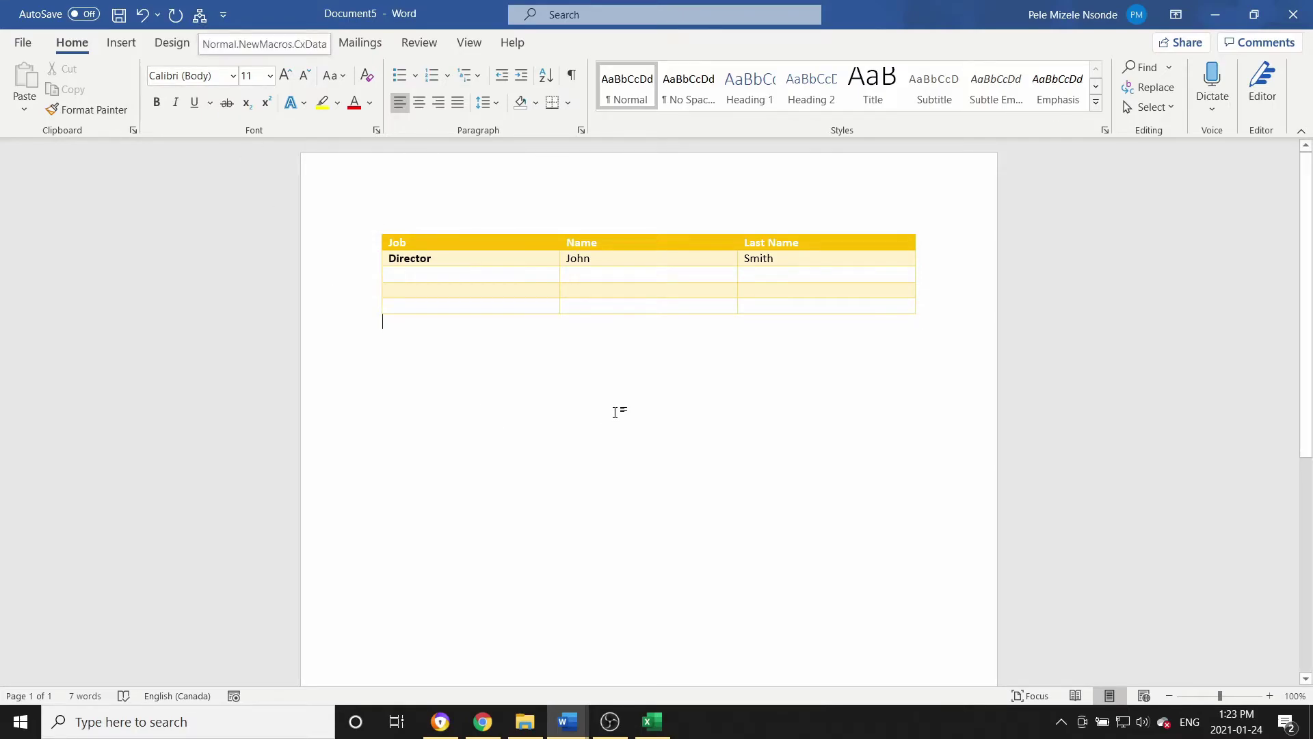
drag(886, 304, 217, 240)
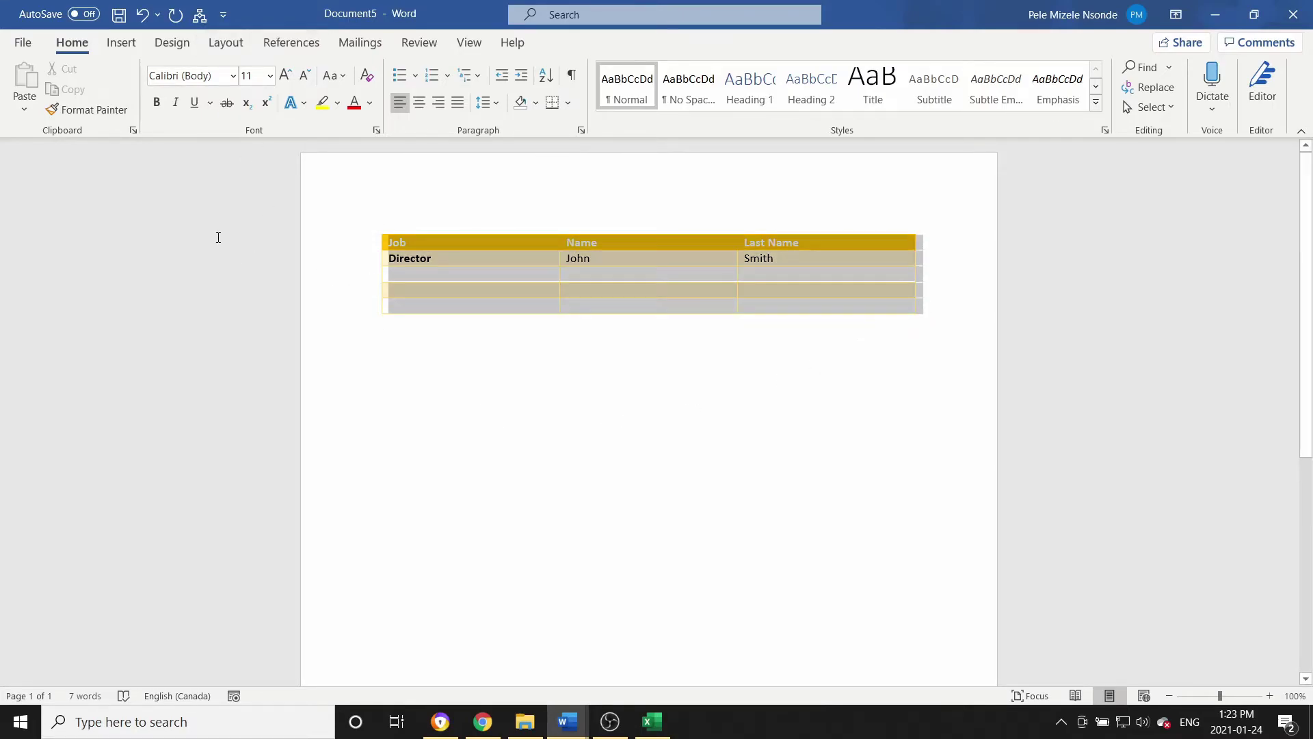
key(BackSpace)
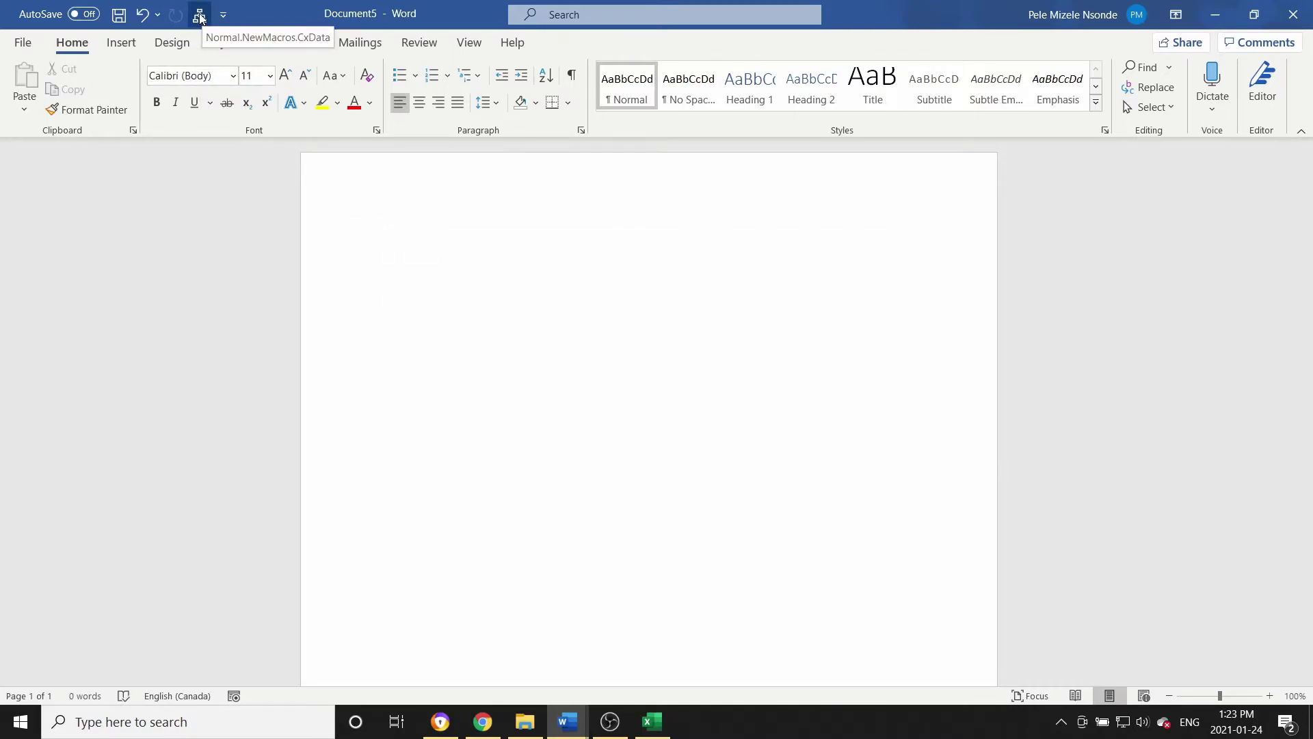
click(201, 22)
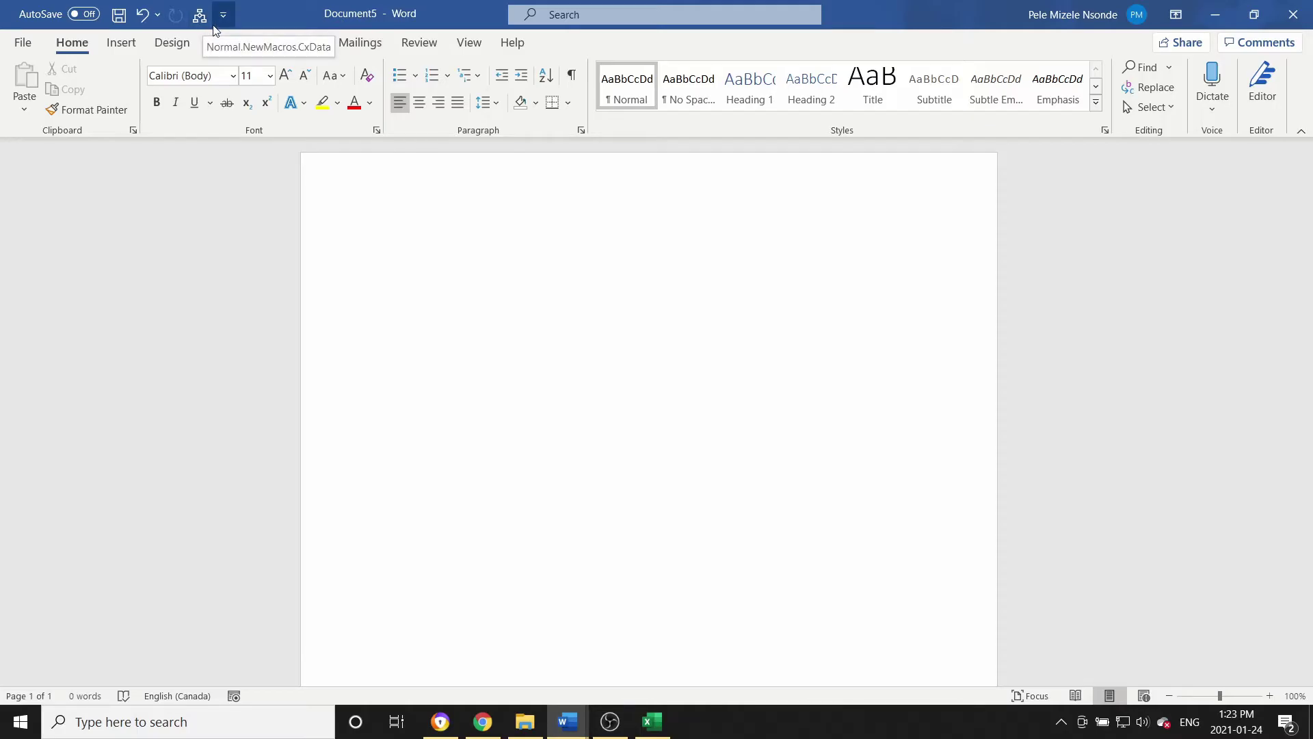
click(200, 16)
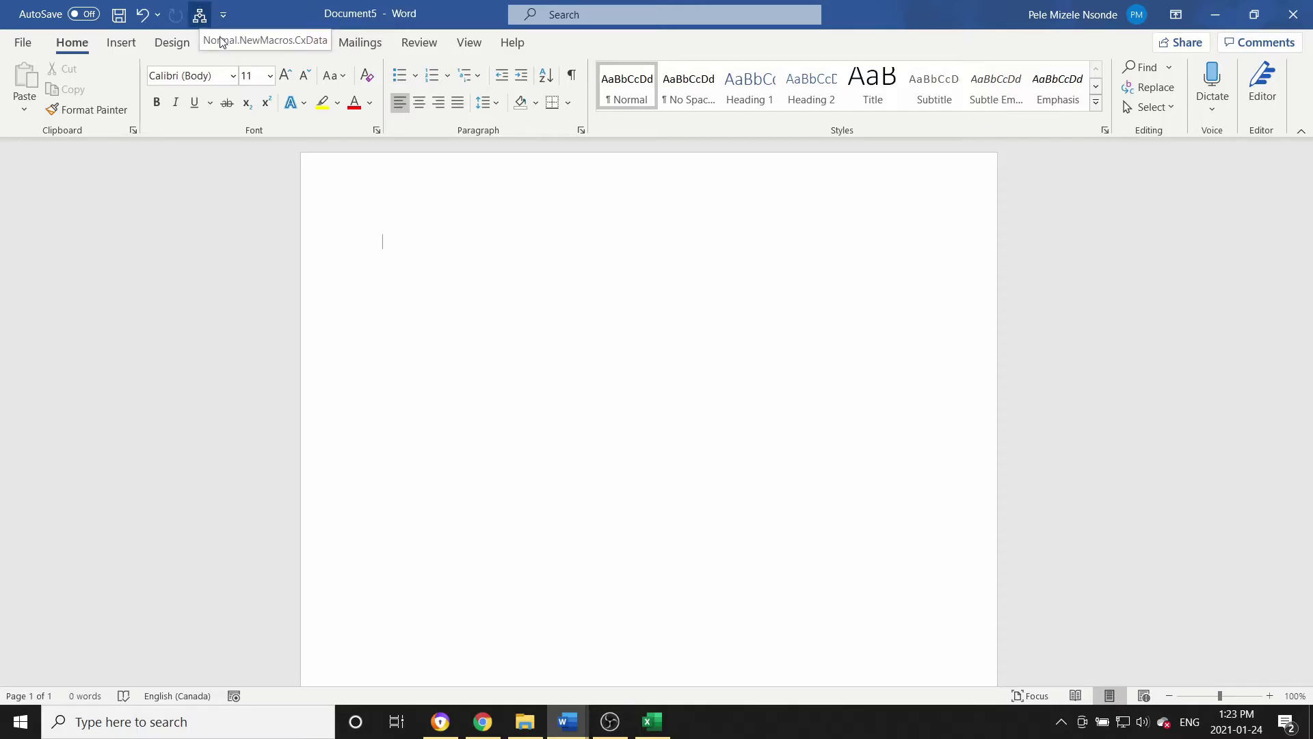
Step: Start recording a new macro named Cxdata2 from View > Macros
click(470, 42)
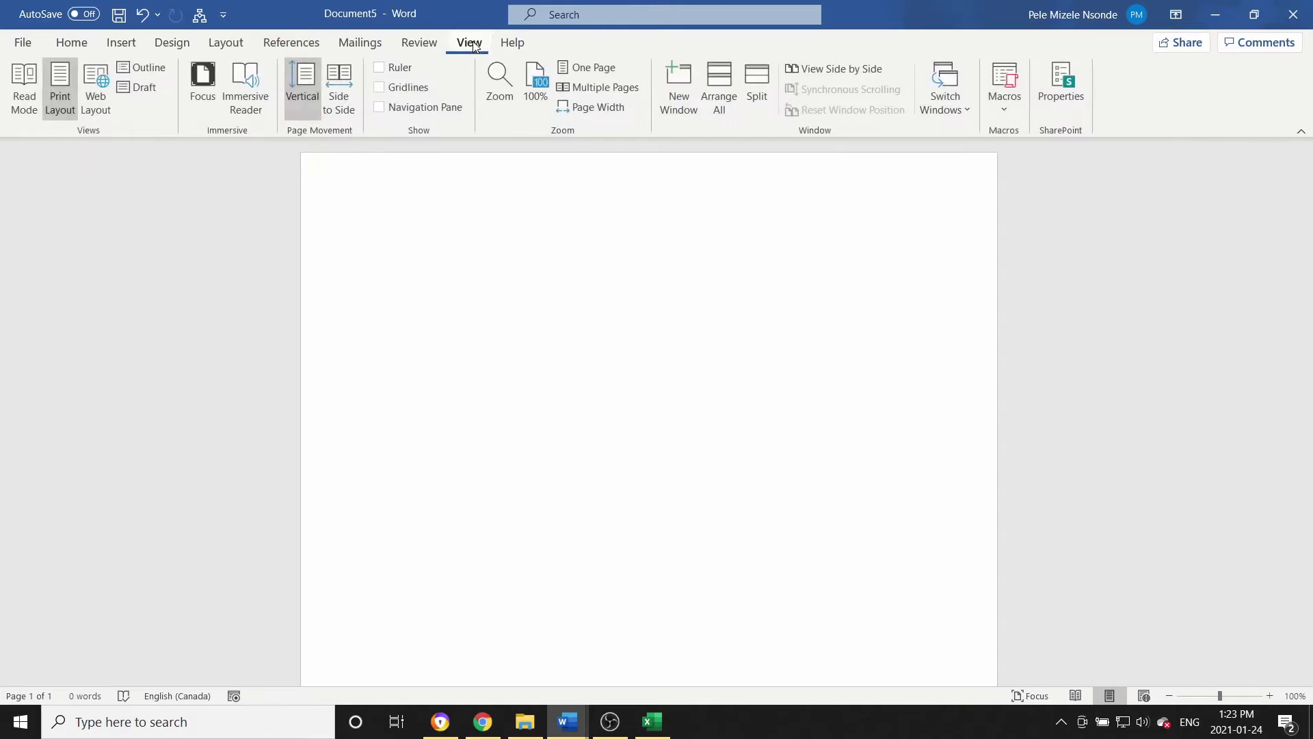
click(1007, 109)
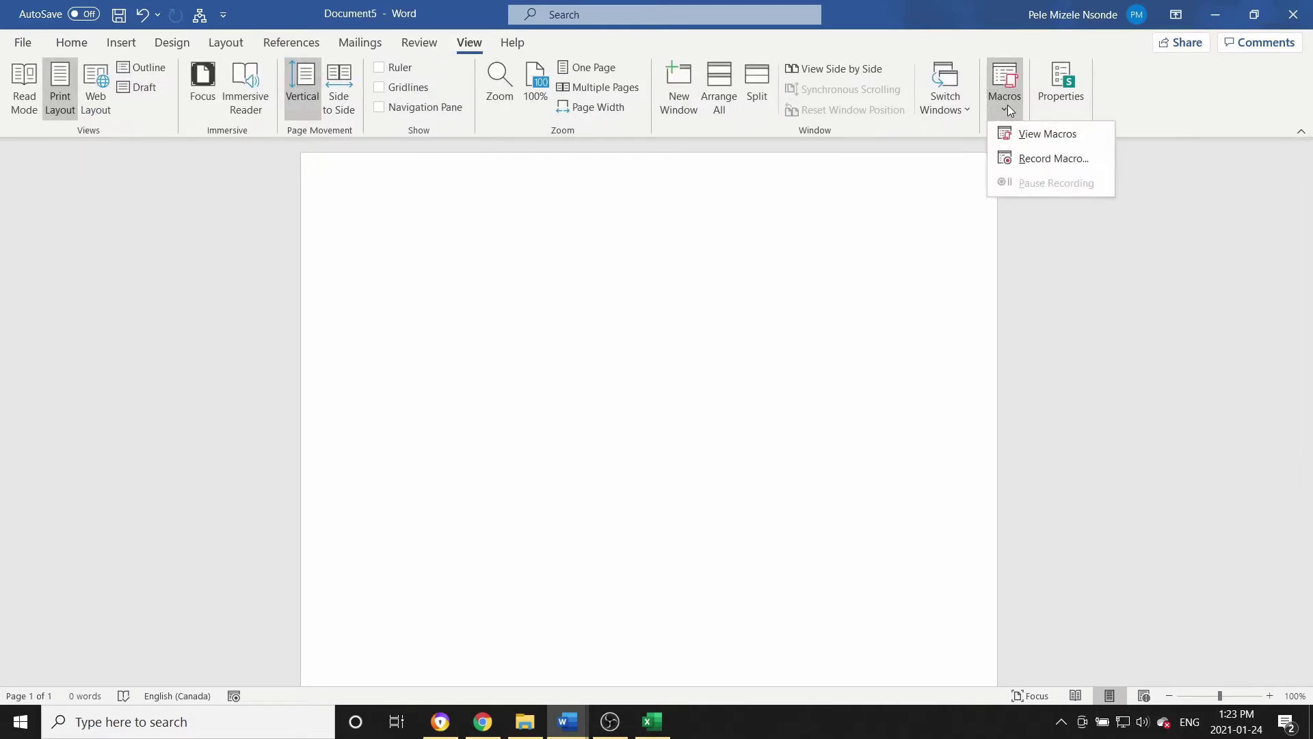
click(1039, 159)
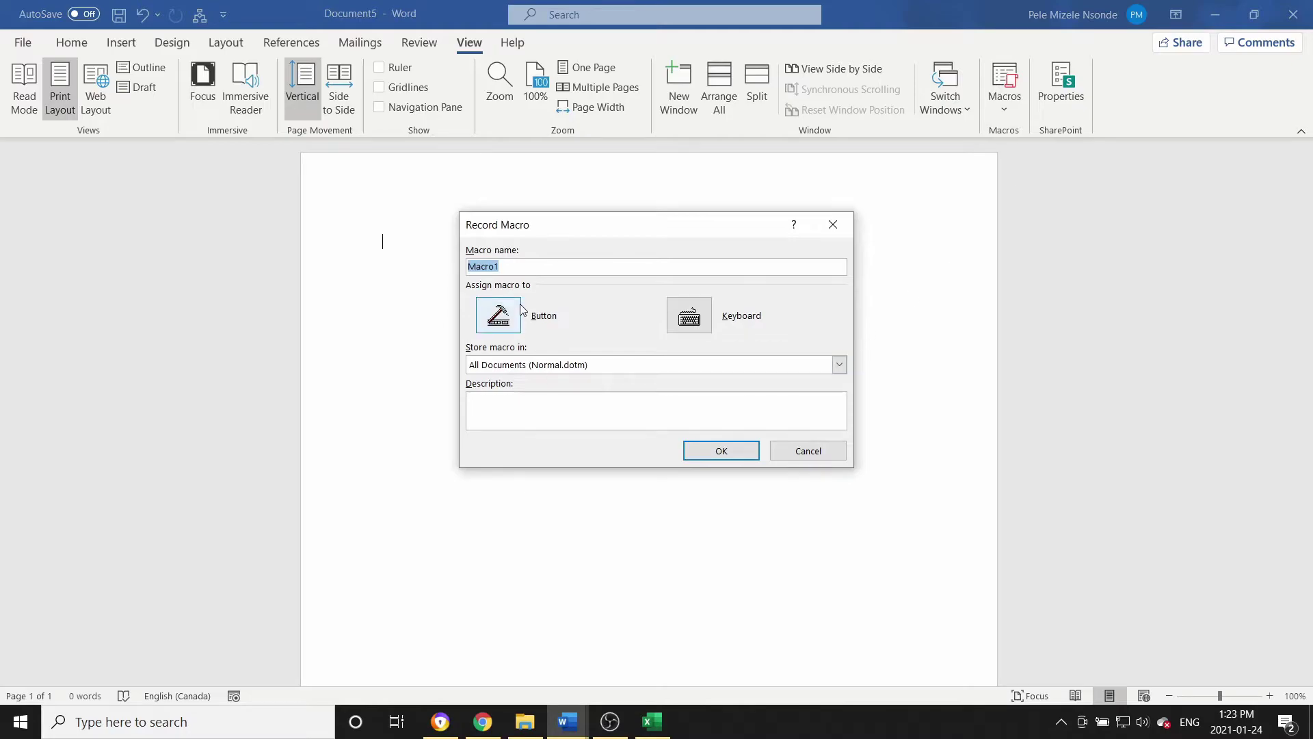
text(Cxdata2)
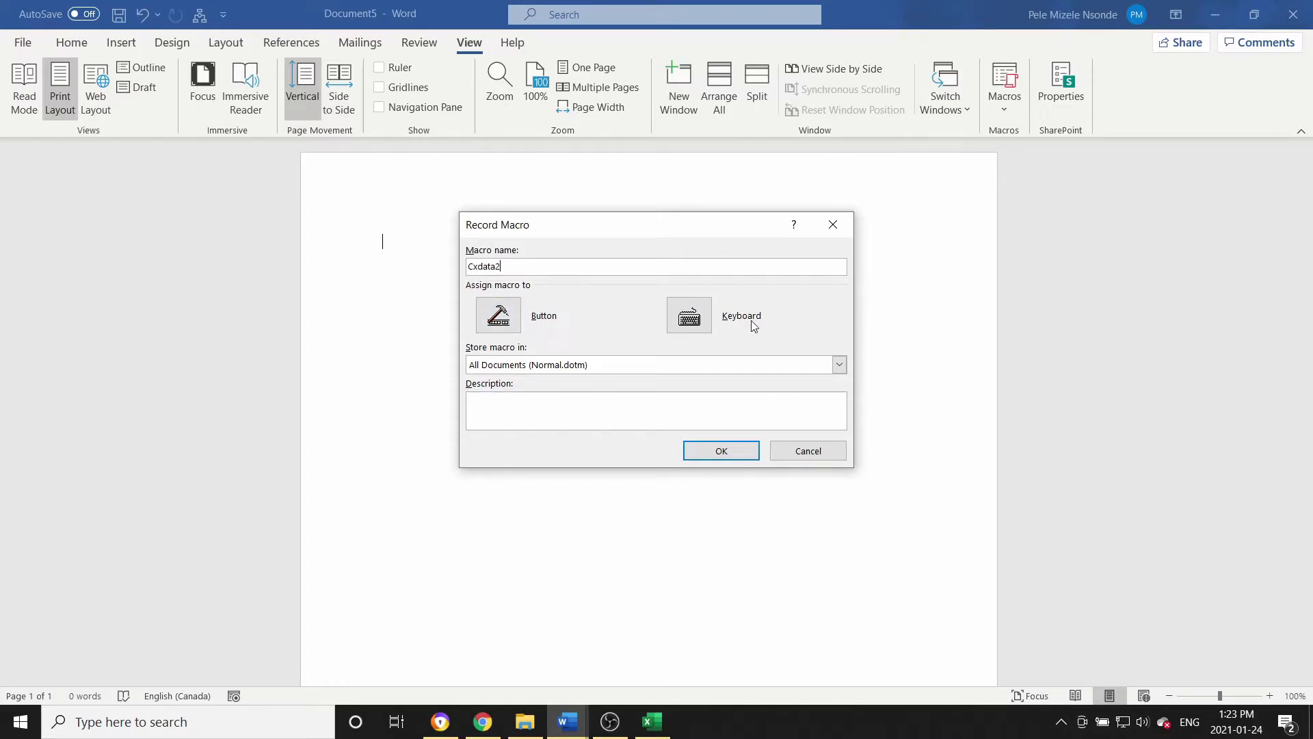
Step: Assign the shortcut Alt+Ctrl+Shift+T to Cxdata2 and begin recording
click(702, 326)
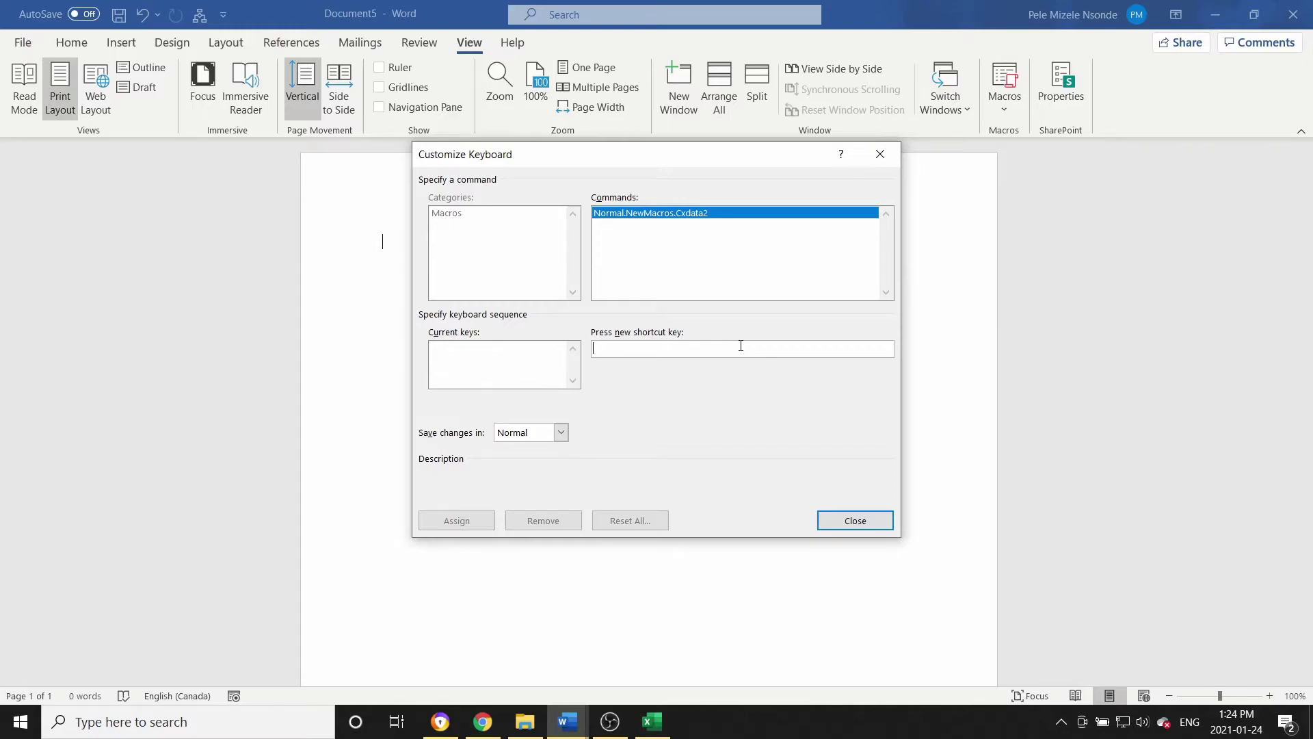
key(ctrl+alt+shift+t)
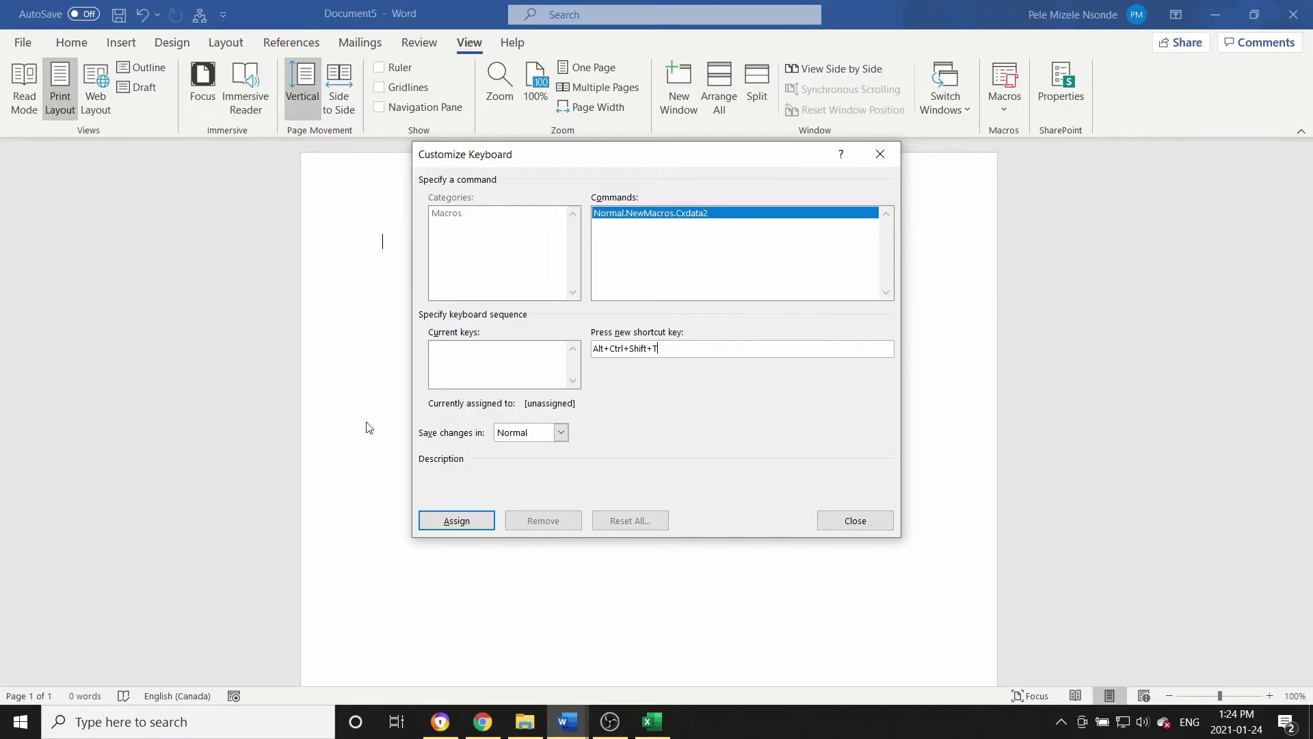
click(456, 527)
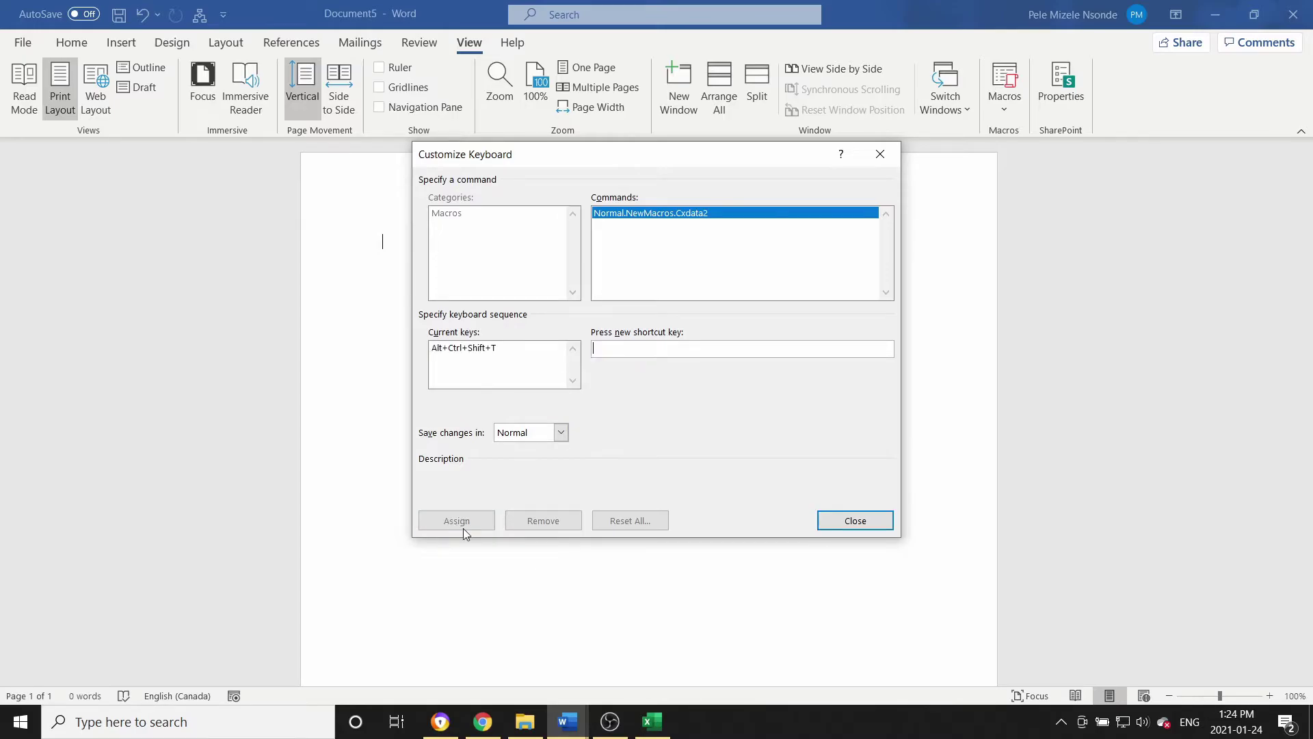
click(855, 522)
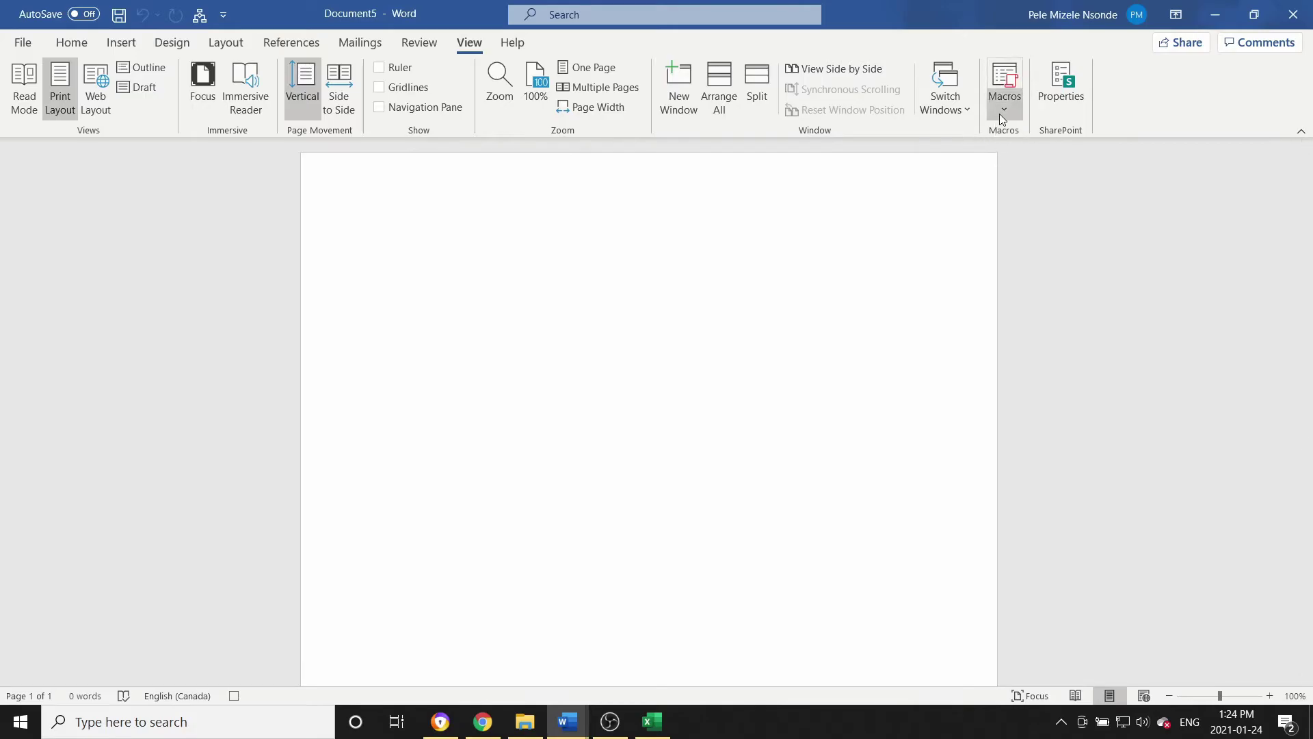
click(71, 42)
Step: Insert a 3x3 table headed Products, In Stock, Out of Stock, and select it
click(124, 43)
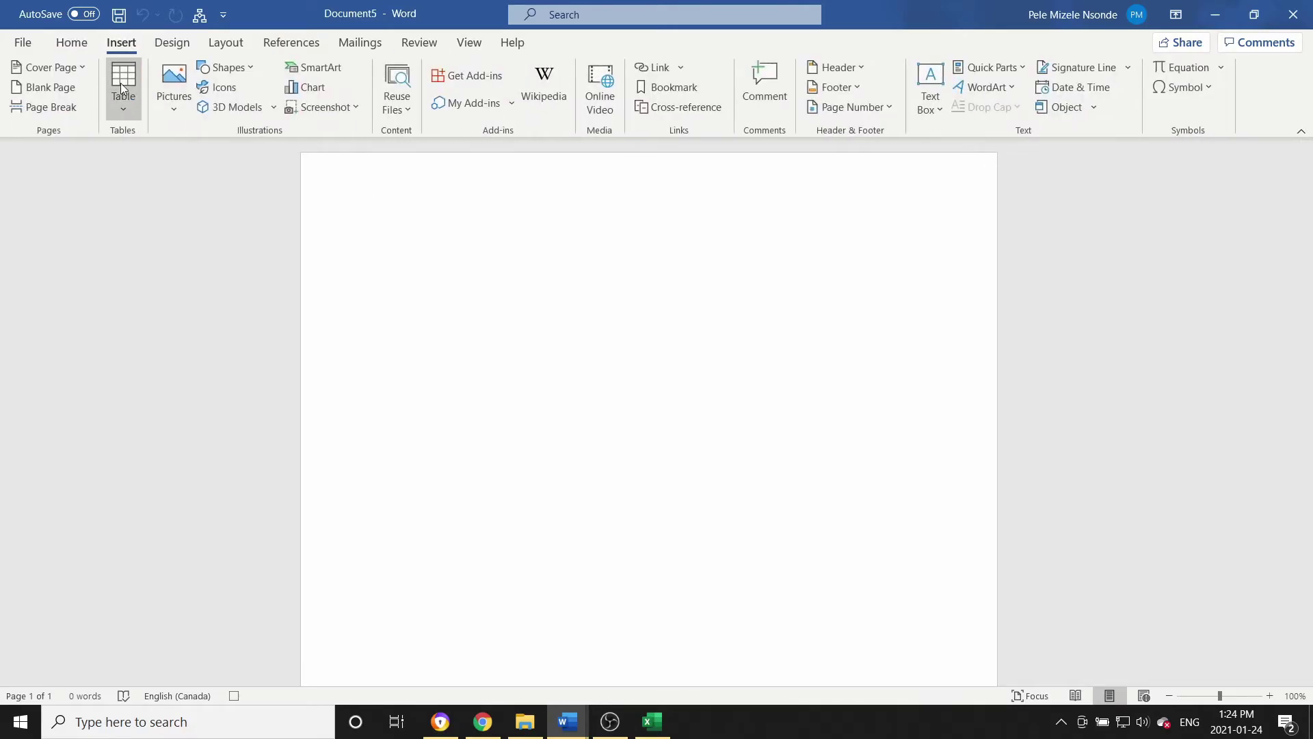
click(128, 101)
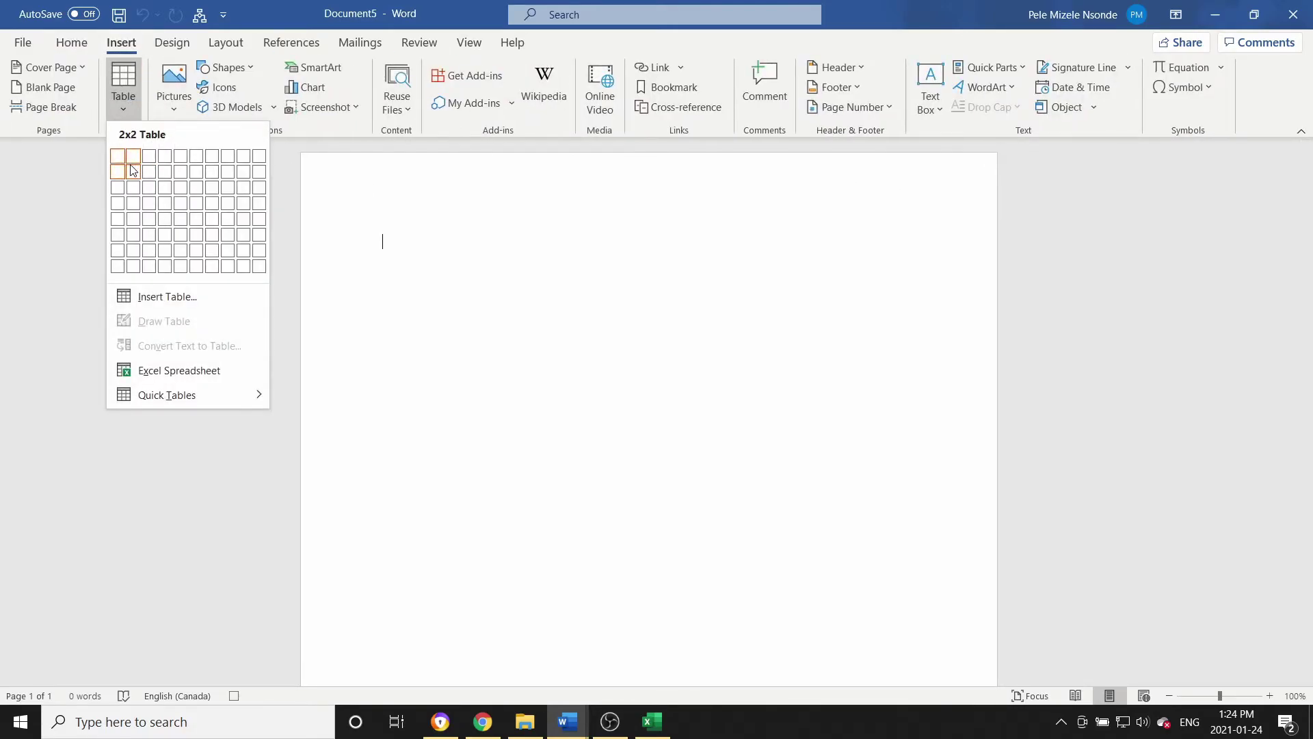
click(150, 191)
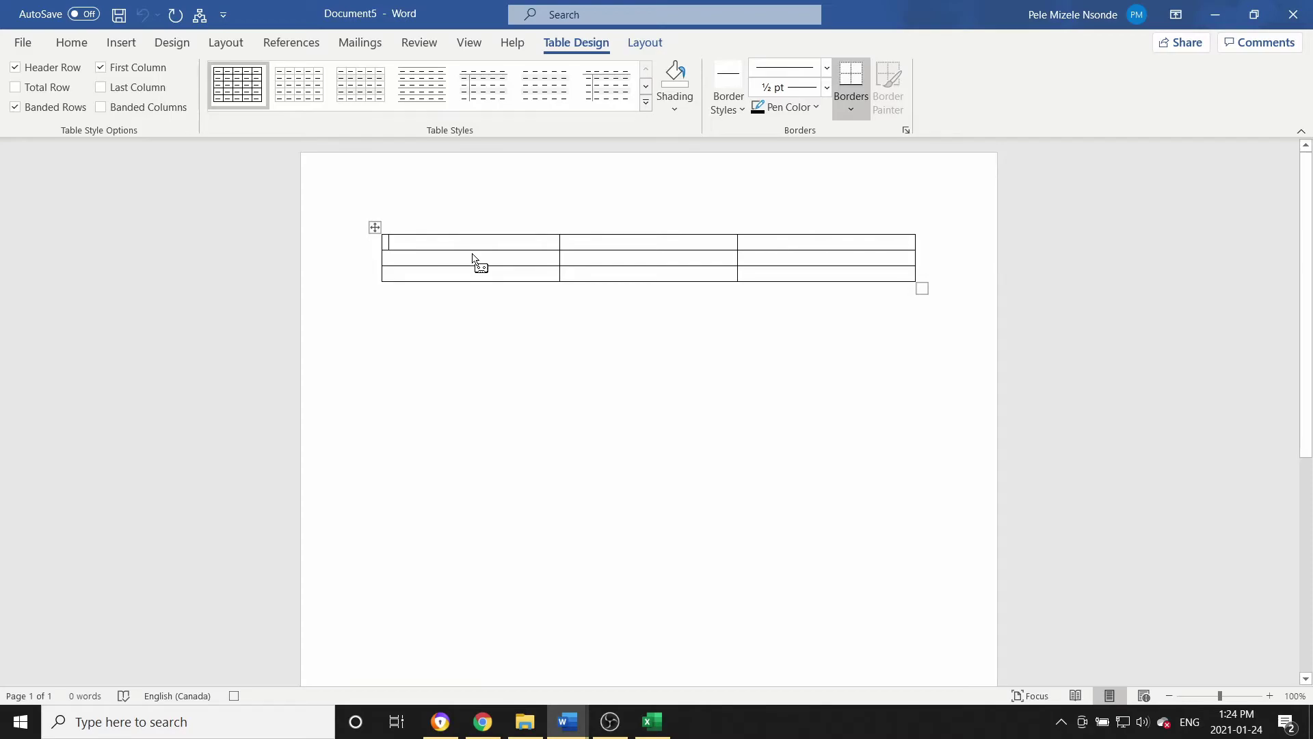
text(Product)
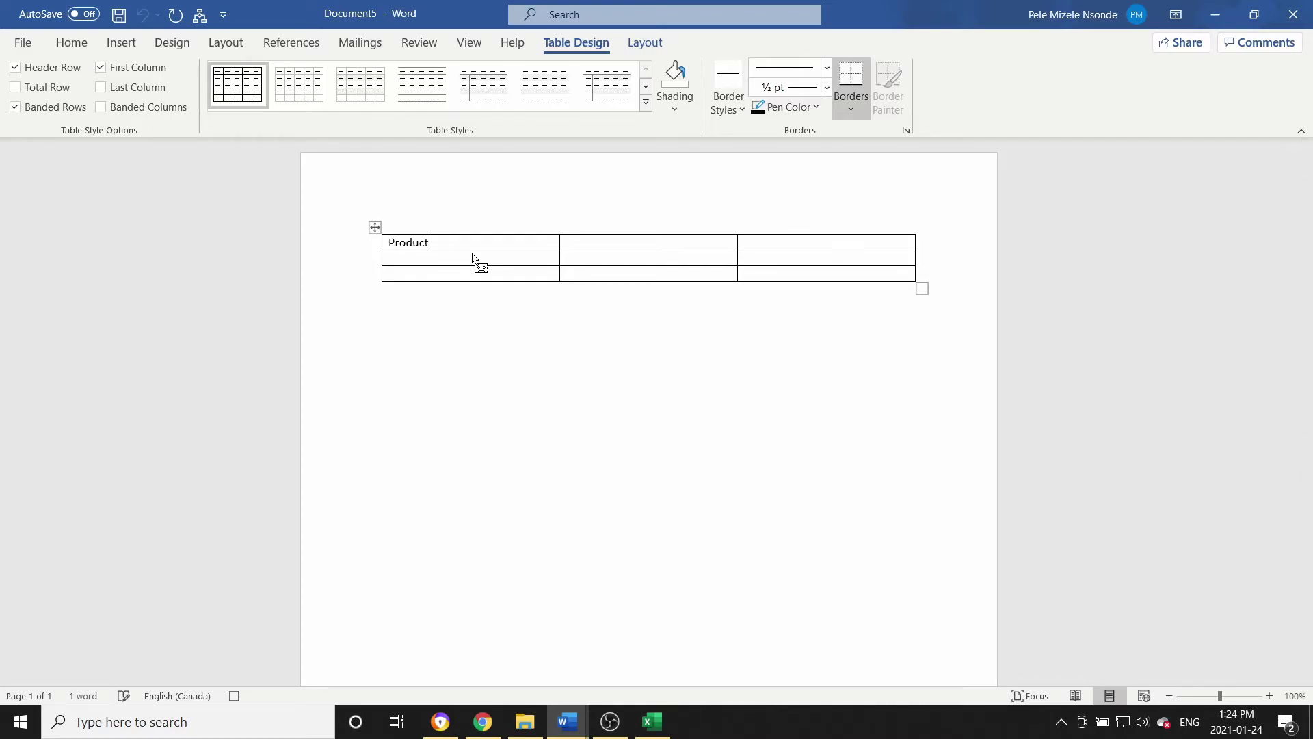
text(s)
text(In Stock)
key(Tab)
text(Out c)
text(f Stock)
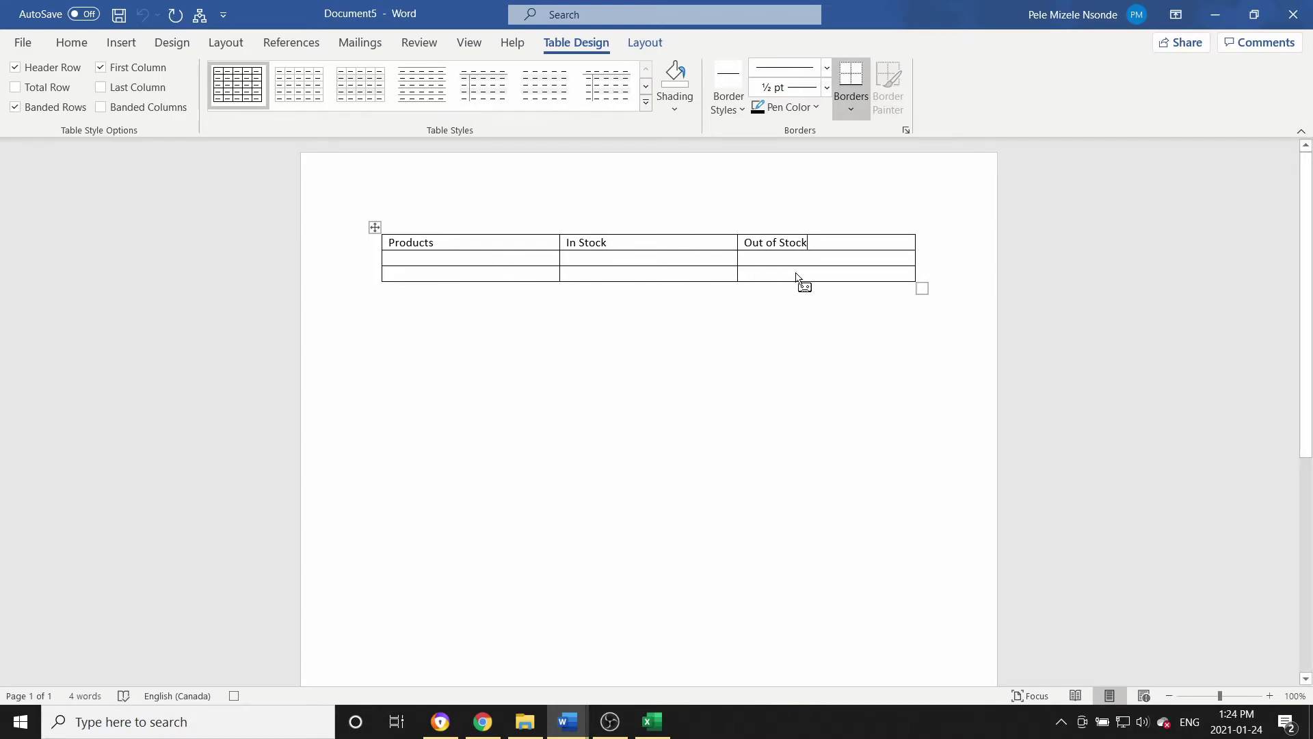
drag(830, 284, 524, 240)
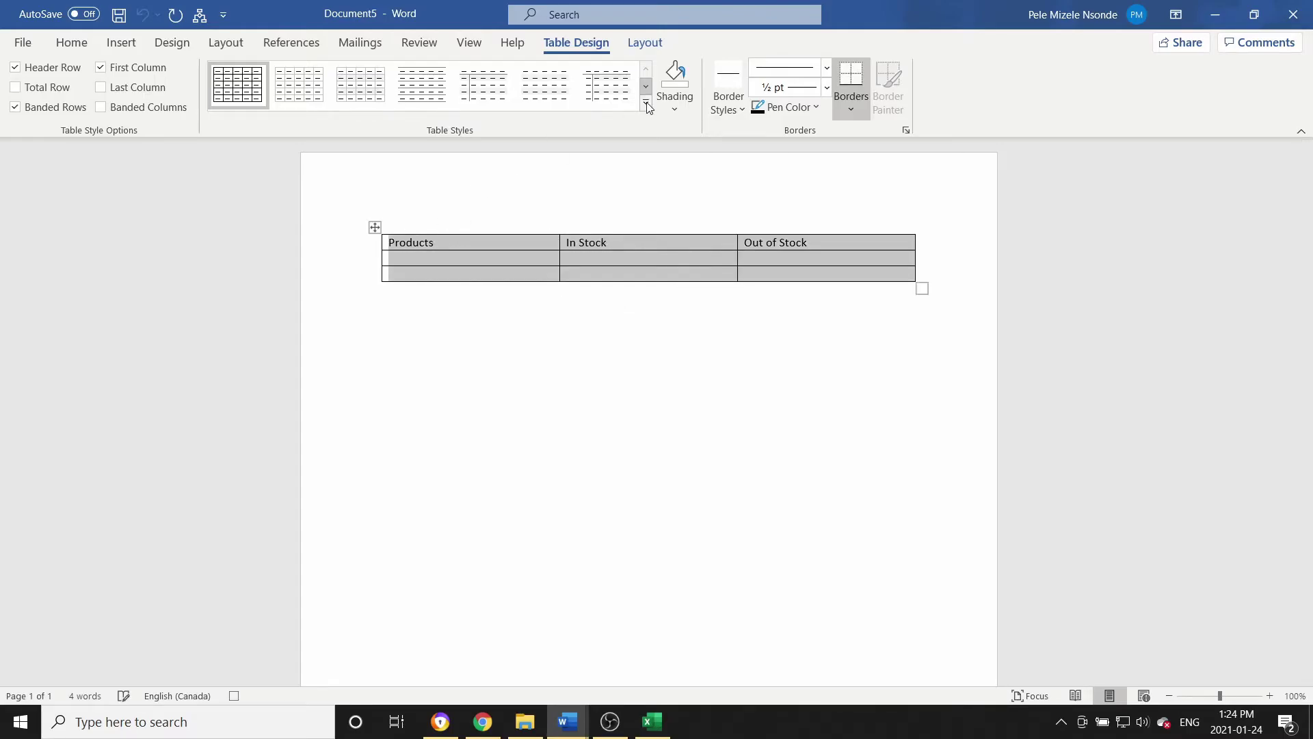
click(645, 102)
Step: Apply the blue Grid Table 5 Dark style to the Products table
click(675, 111)
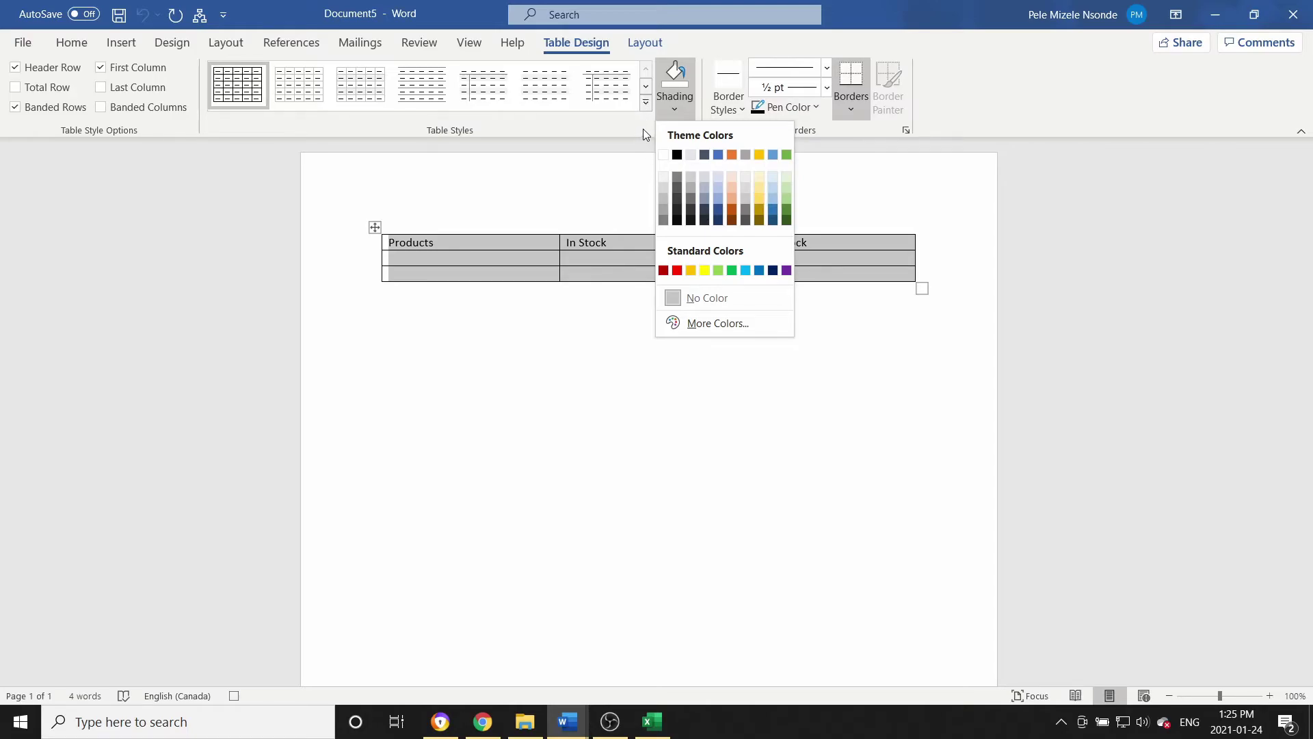
click(552, 130)
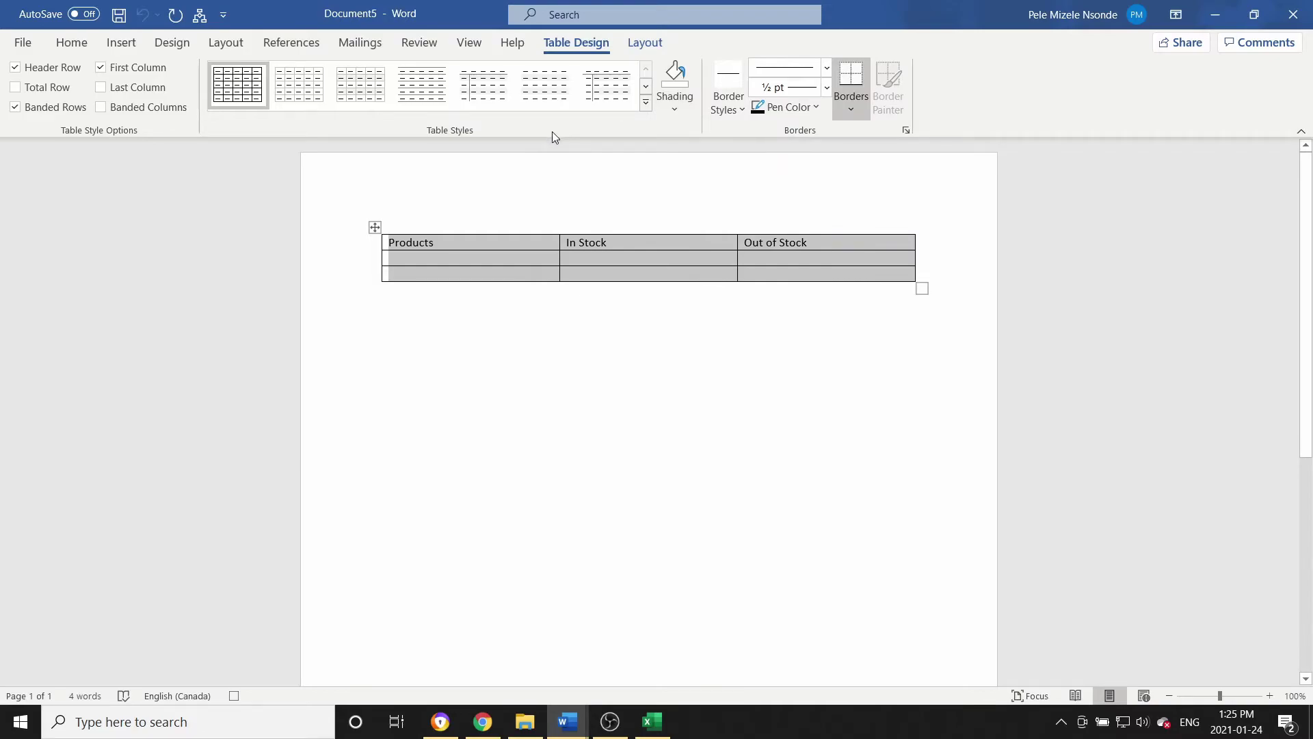
click(647, 101)
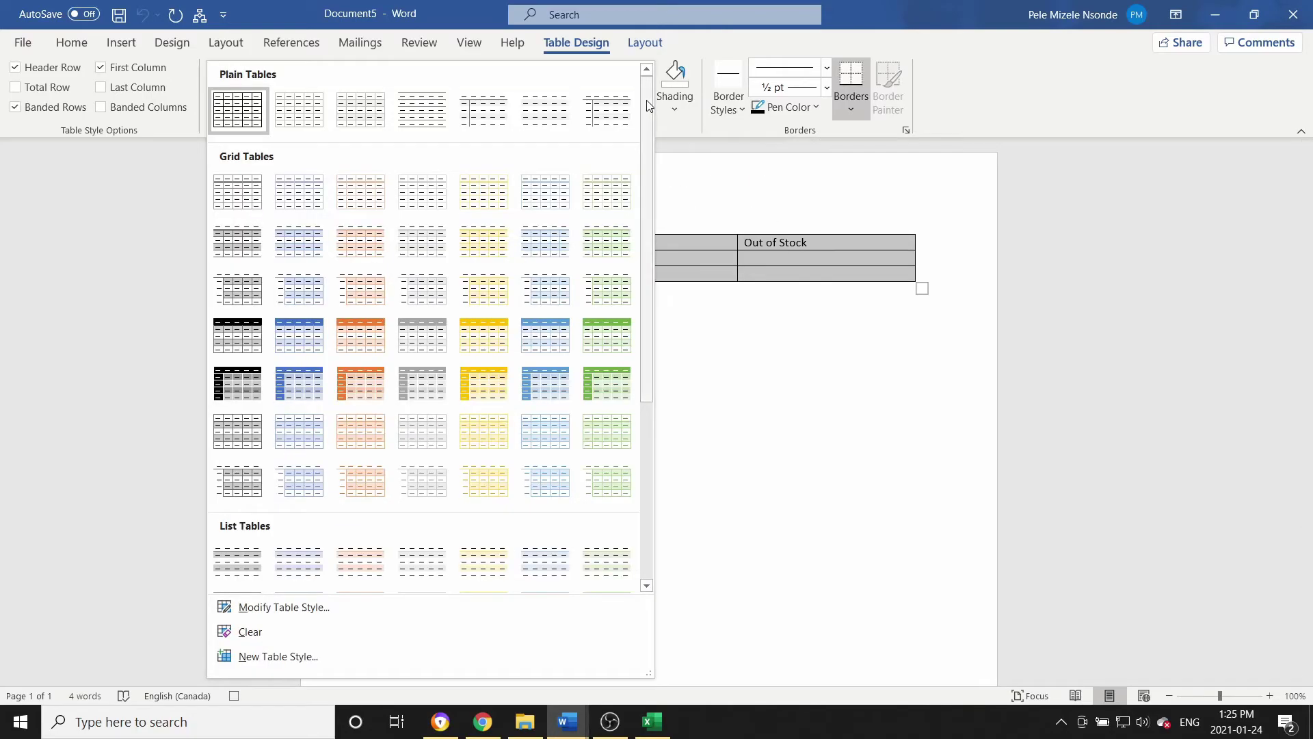
click(549, 392)
click(635, 257)
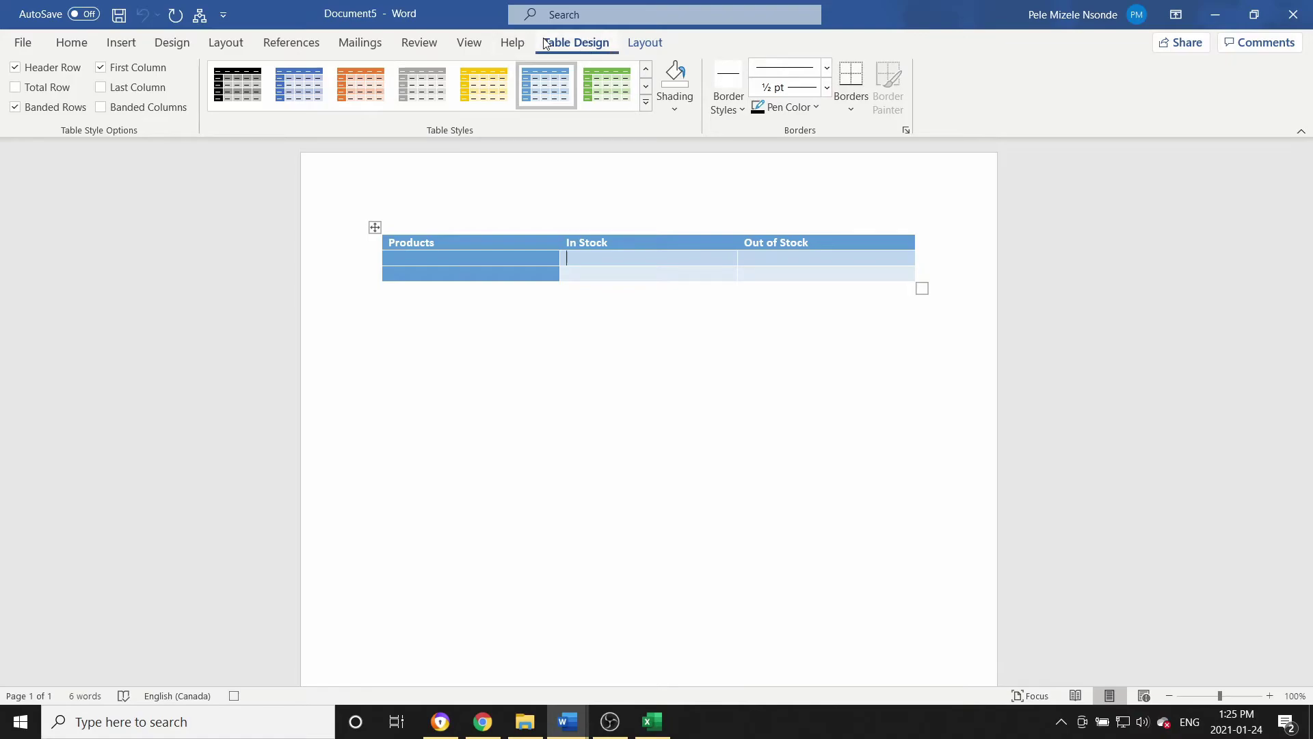
click(469, 43)
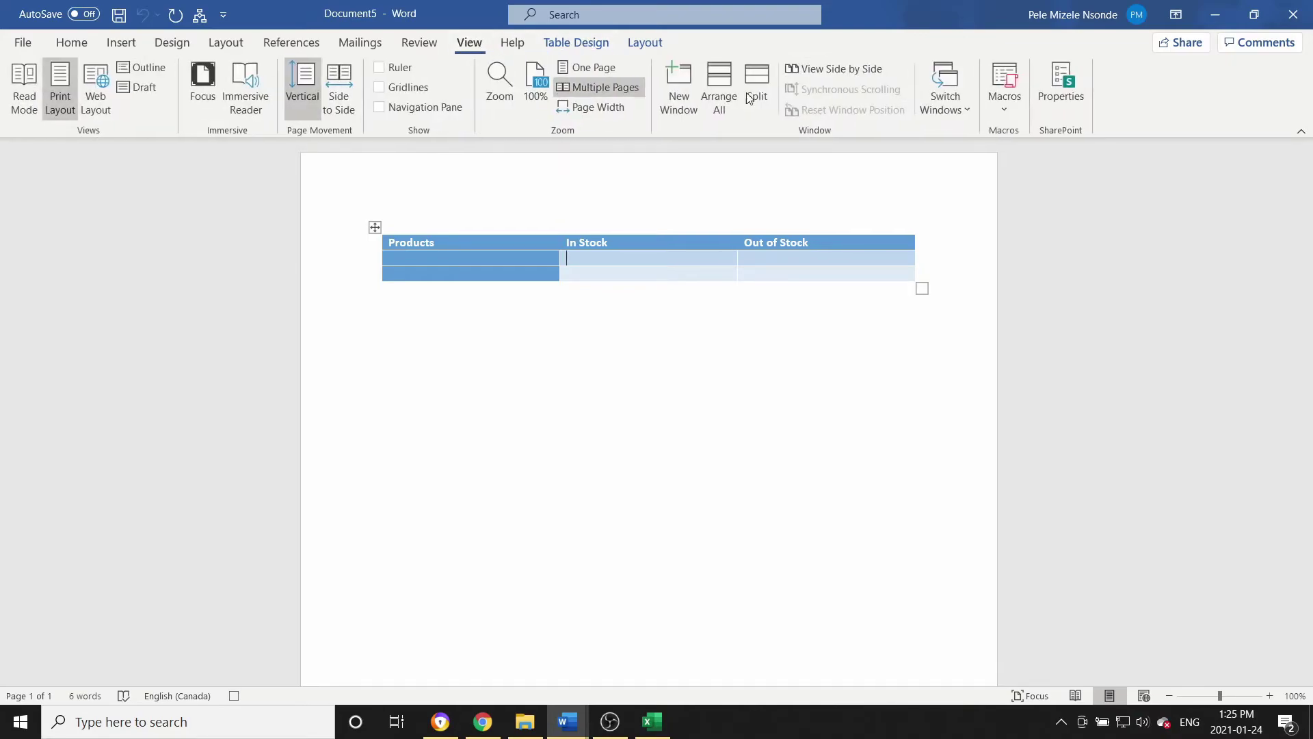
Step: Stop recording the macro and move the insertion point out of the table
click(1004, 106)
click(1045, 159)
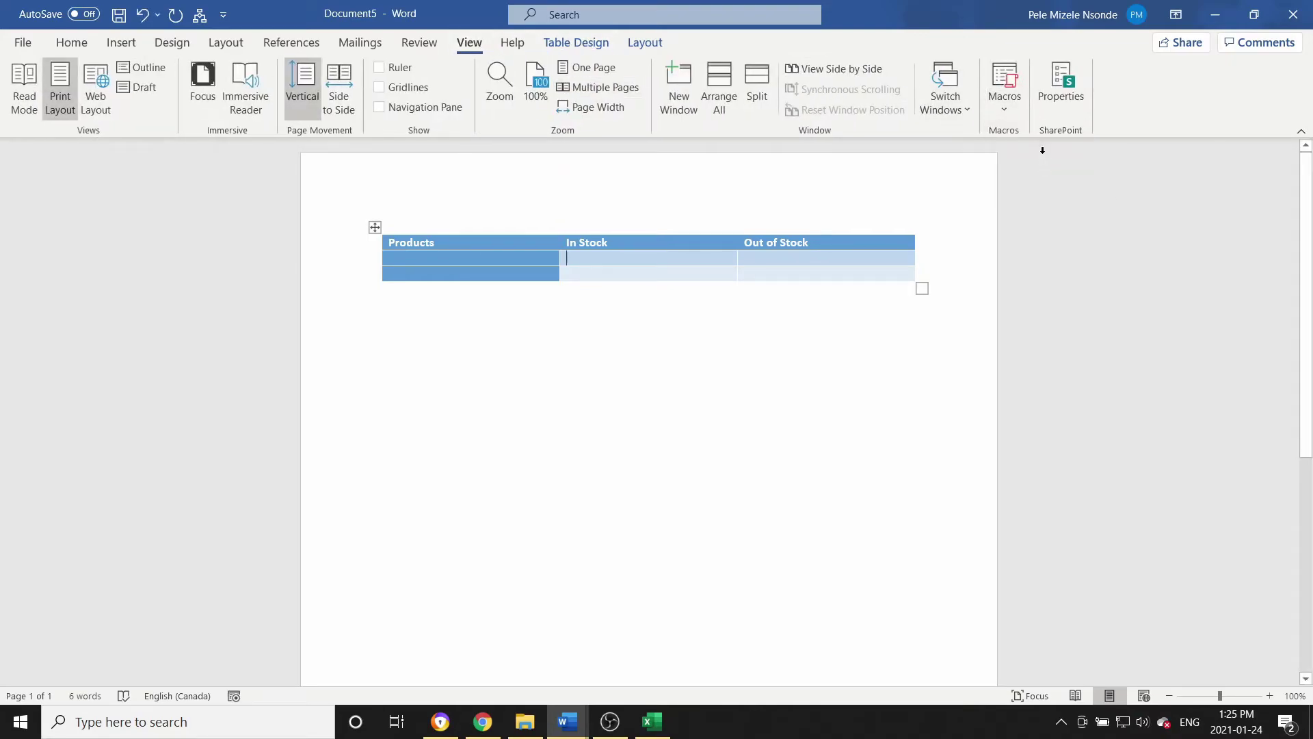
click(741, 431)
Step: Start a new Word window with a blank document, Document6
right_click(568, 722)
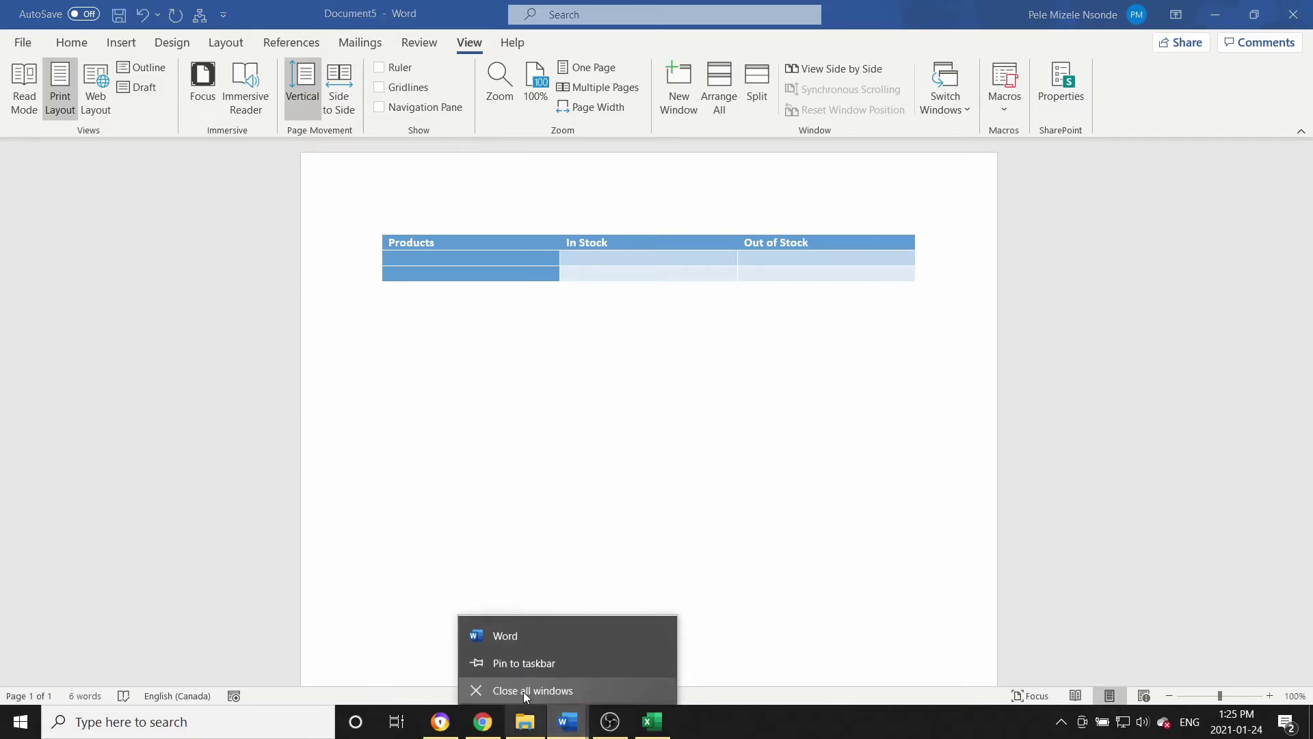
click(510, 633)
click(229, 198)
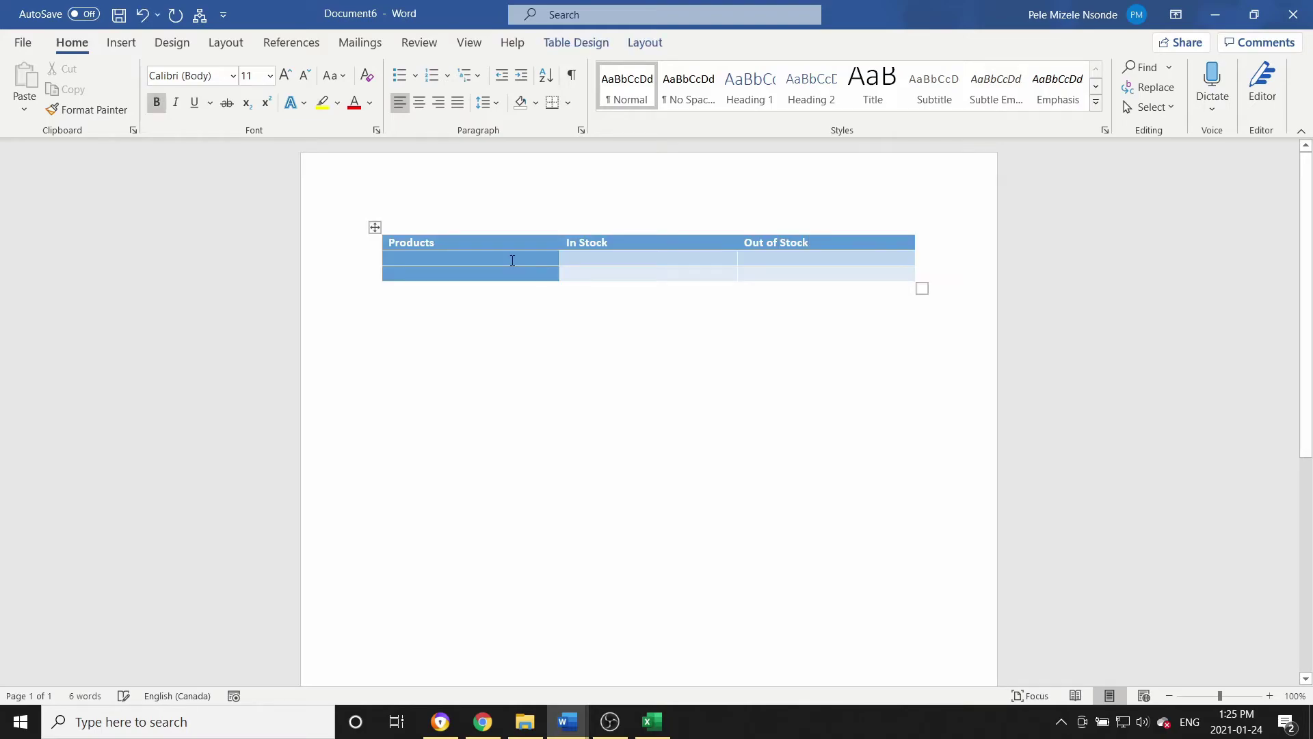
Step: Run the Job table macro, then undo the Job table it nested in the Out of Stock cell
click(209, 20)
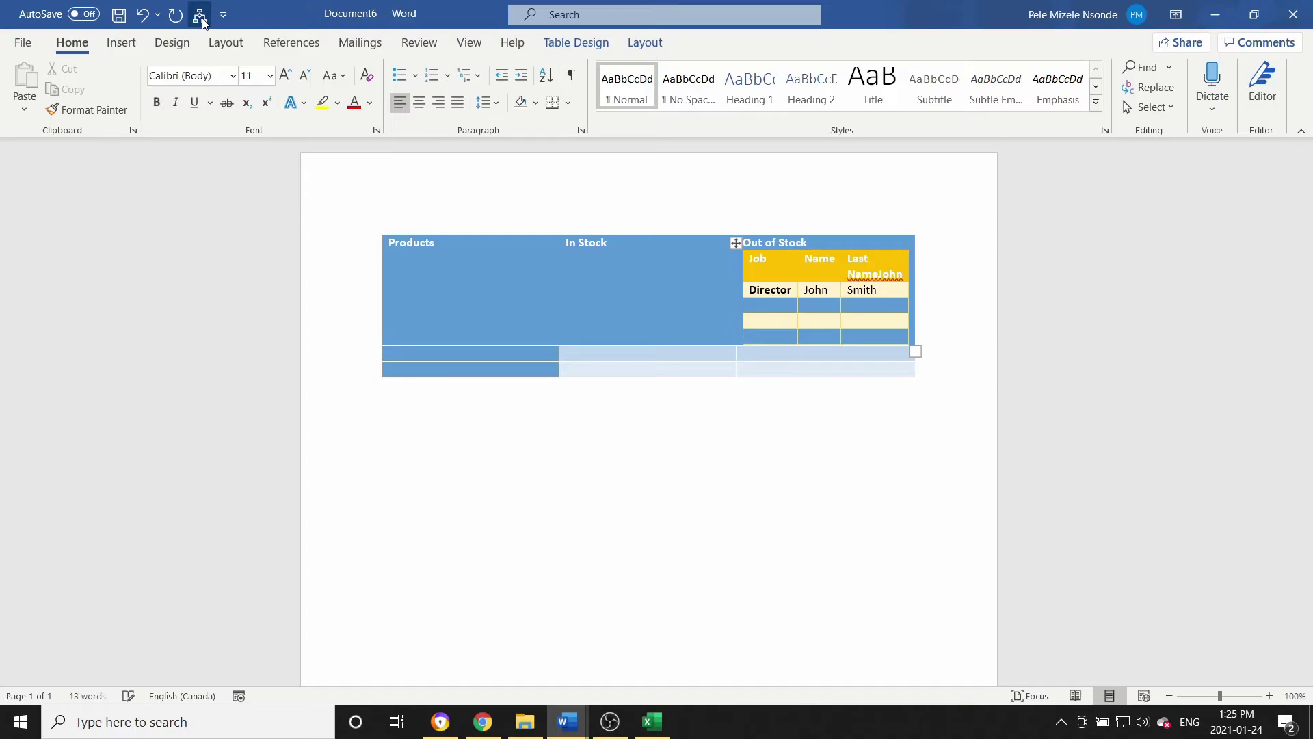
key(ctrl+z)
key(ctrl+z)
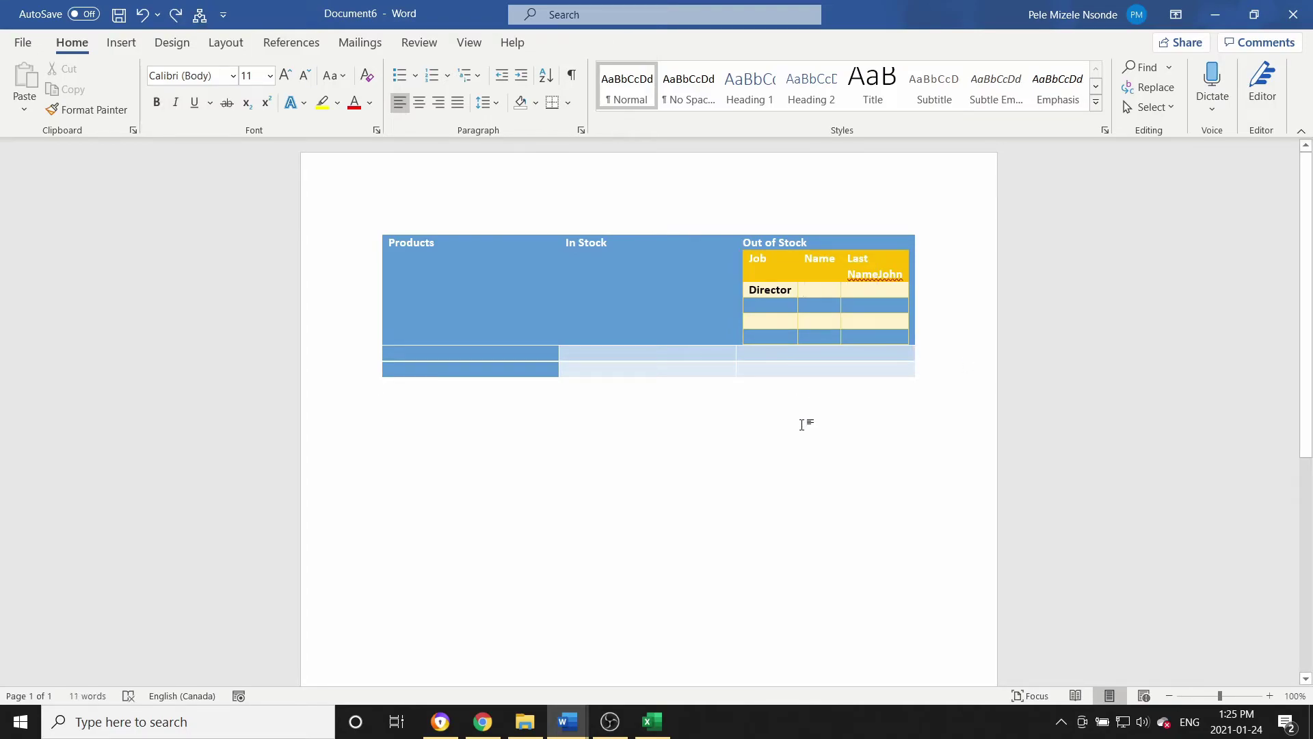
key(ctrl+z)
Step: Delete and restore the blue Products table, then add a blank line below it
drag(951, 377, 372, 226)
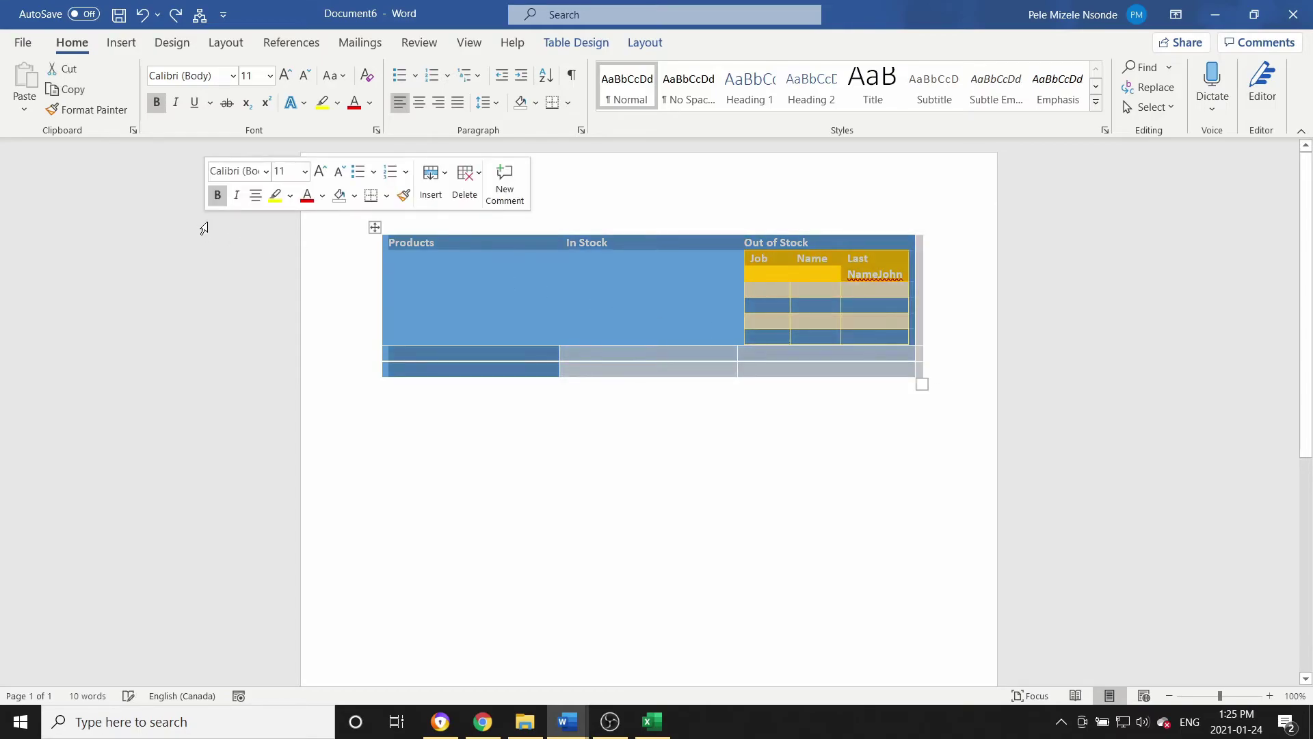
key(BackSpace)
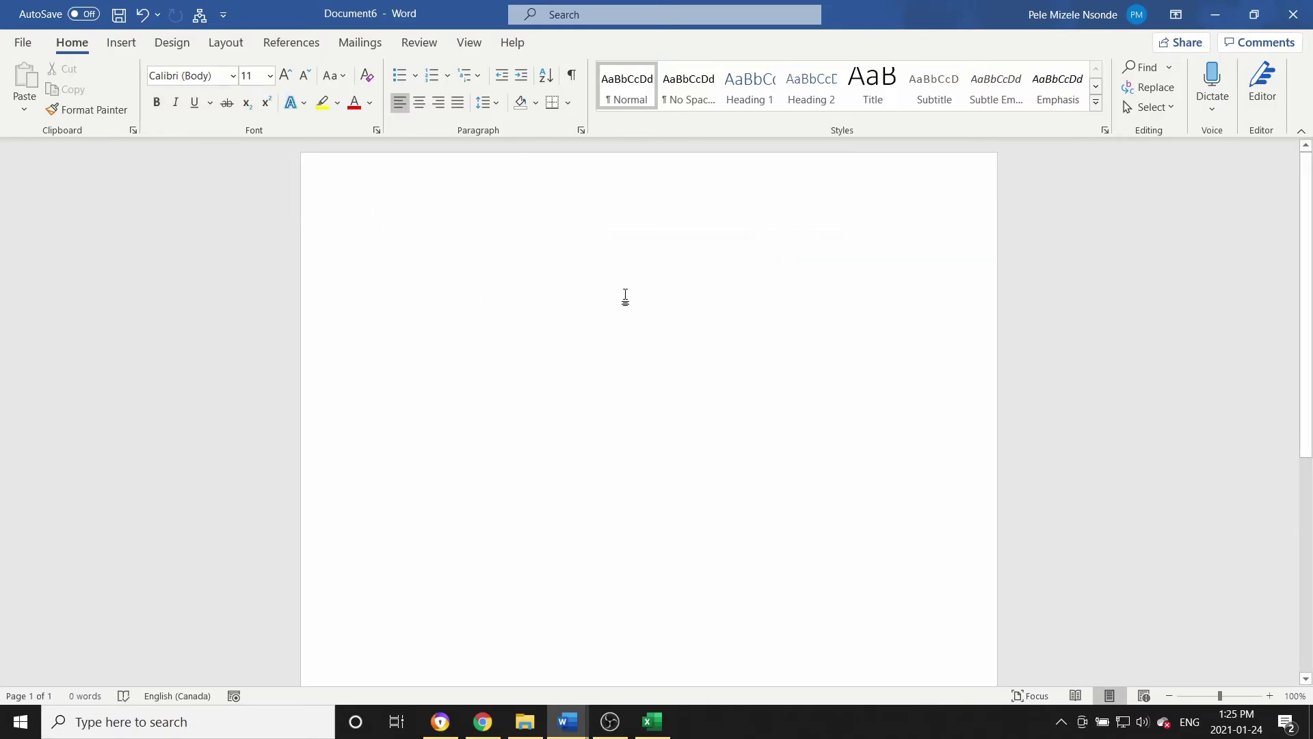
key(ctrl+z)
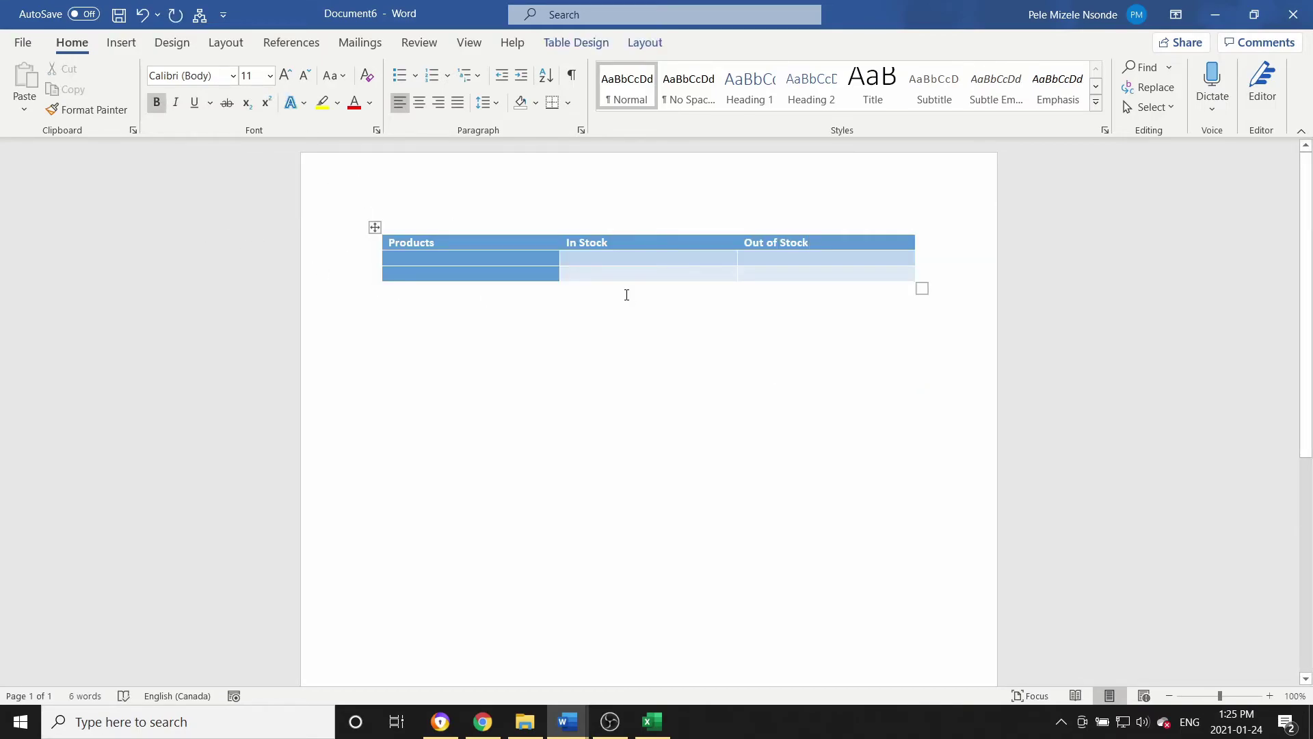
click(812, 305)
key(Return)
key(Return)
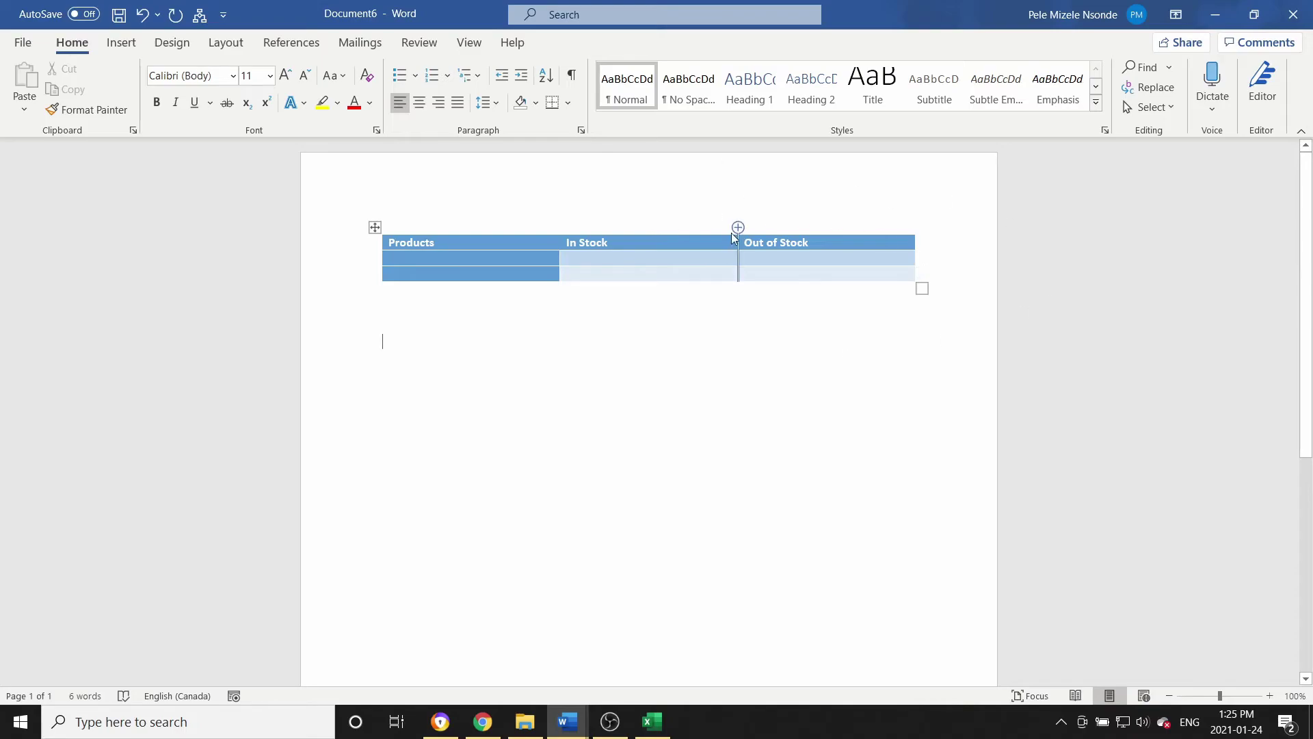
Step: Insert the yellow Job table below the Products table and remove the stray 'John' from the Last Name header
click(200, 17)
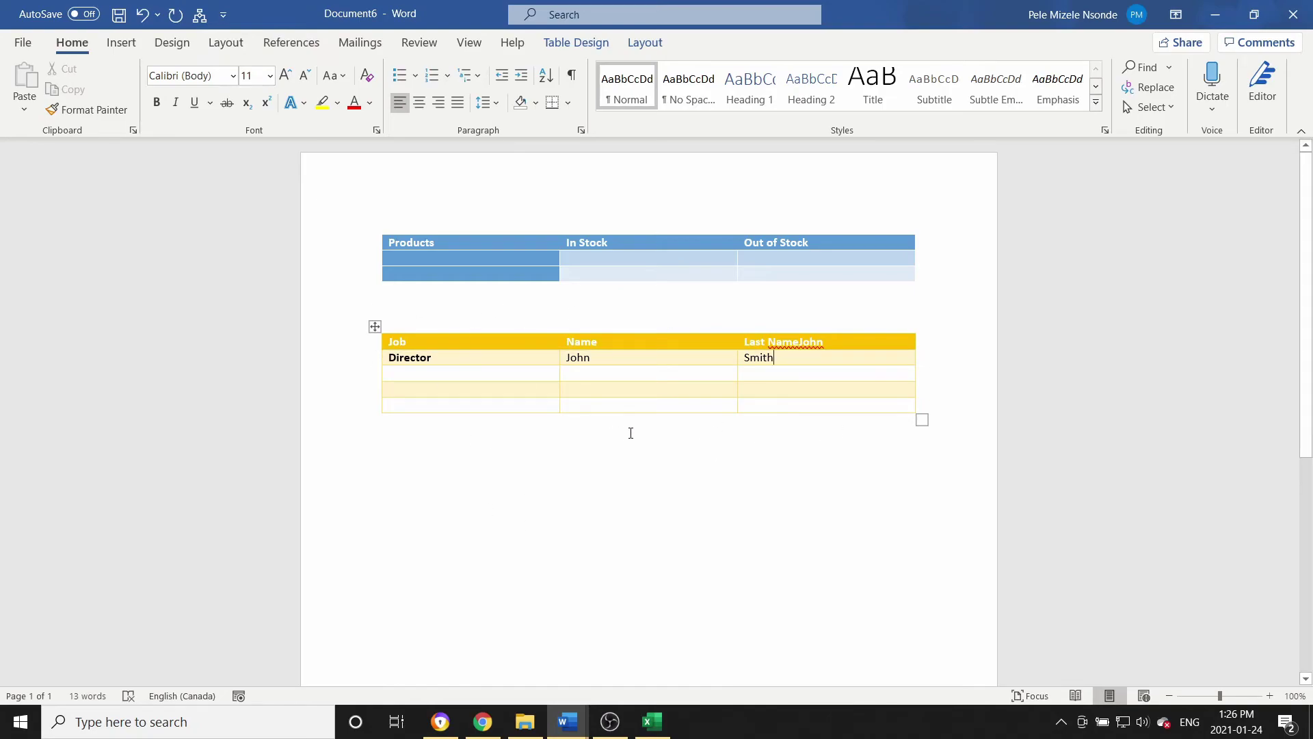
click(731, 471)
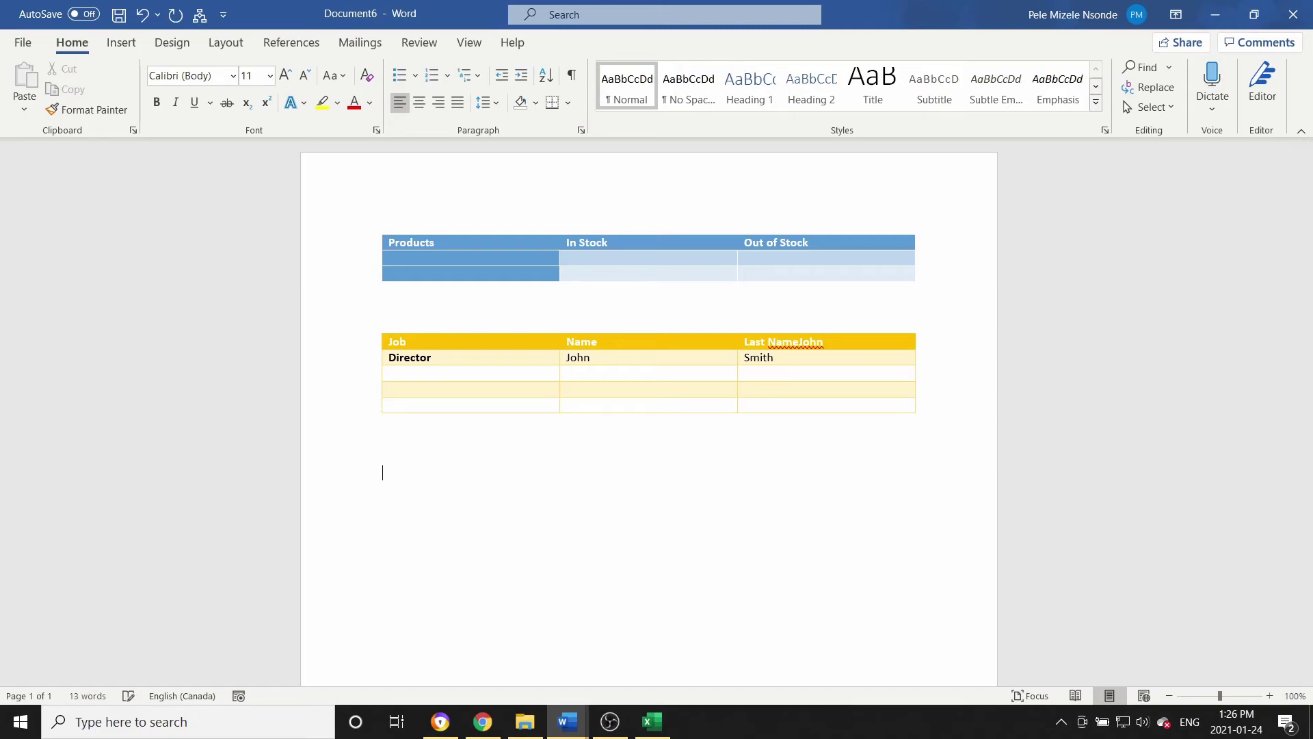
click(835, 339)
key(BackSpace)
key(BackSpace)
key(BackSpace)
key(BackSpace)
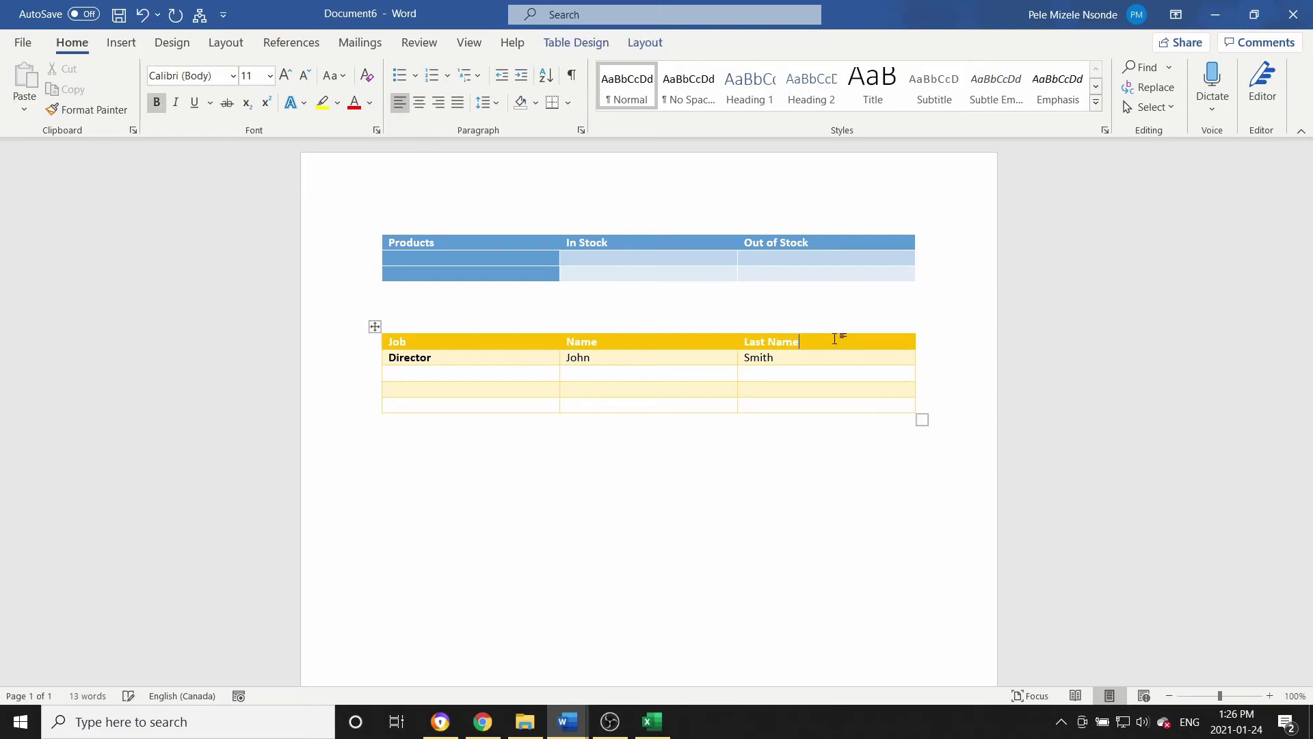
click(859, 490)
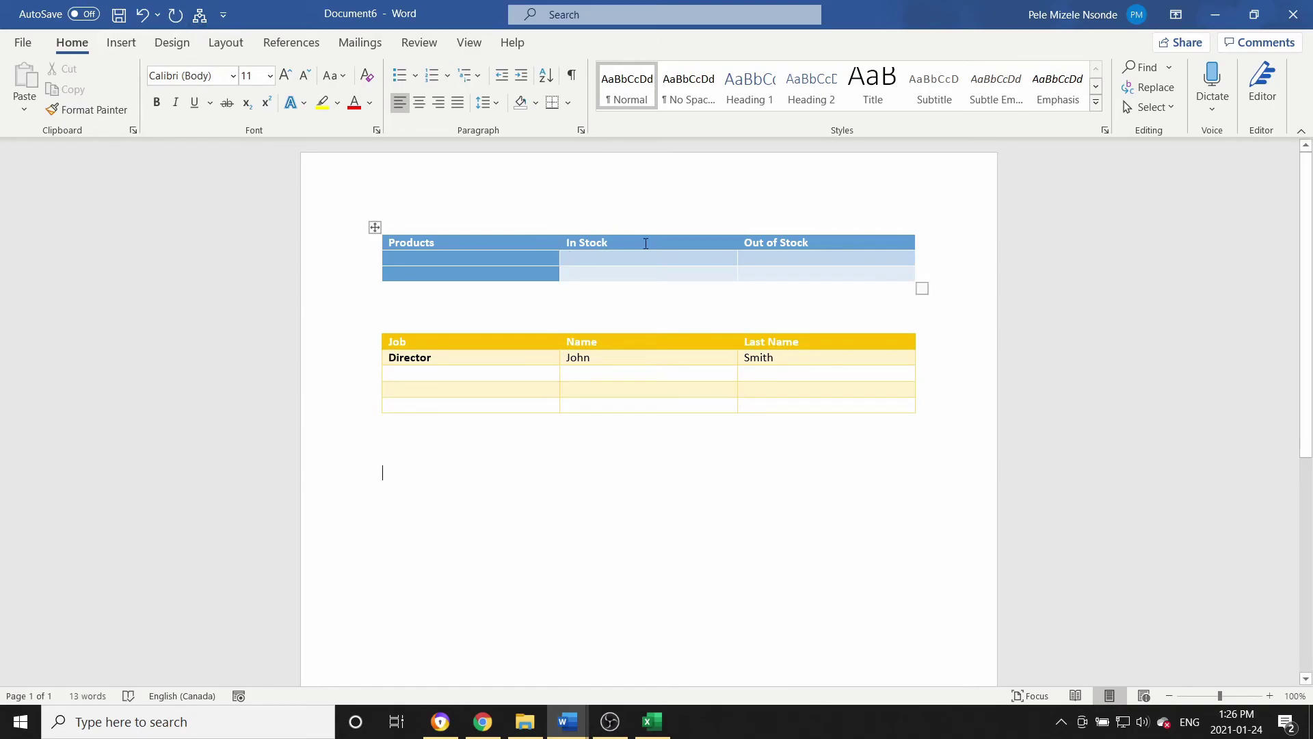
Step: Choose the CxData macro from the View Macros list and open its code with Edit
click(469, 42)
click(1012, 109)
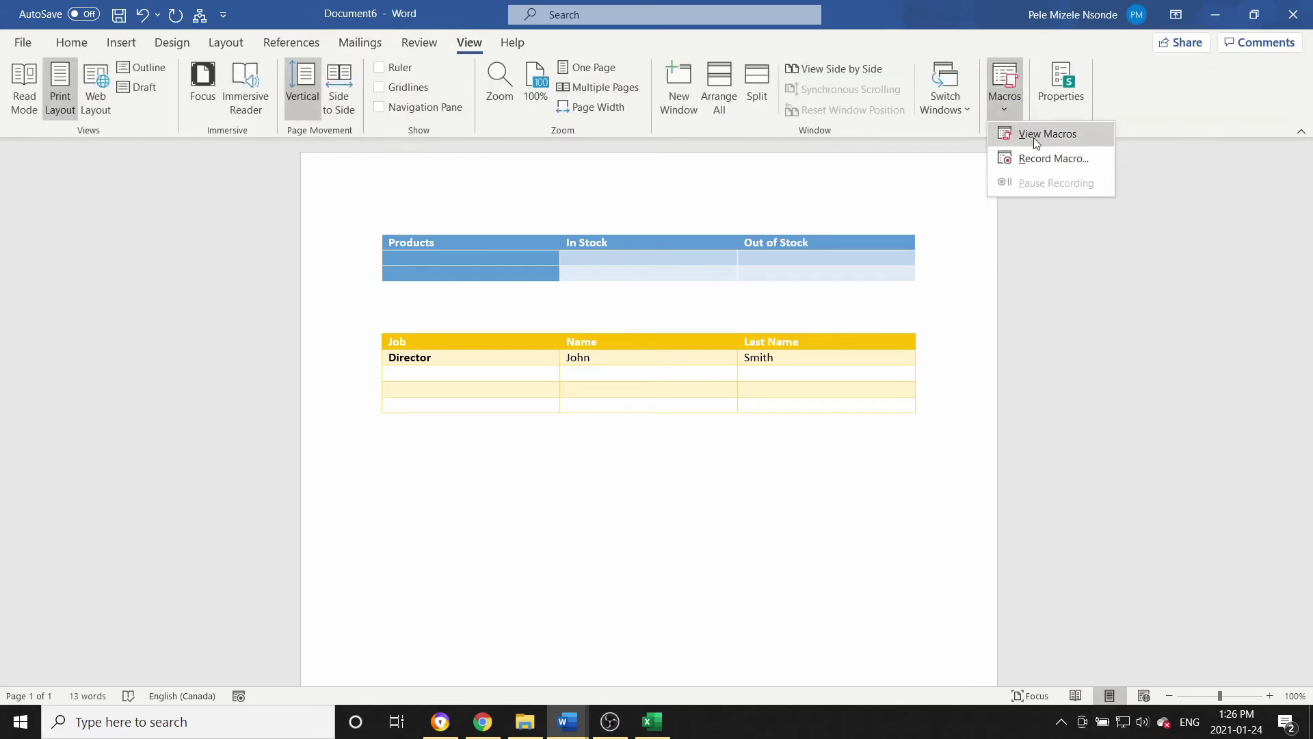
click(1034, 135)
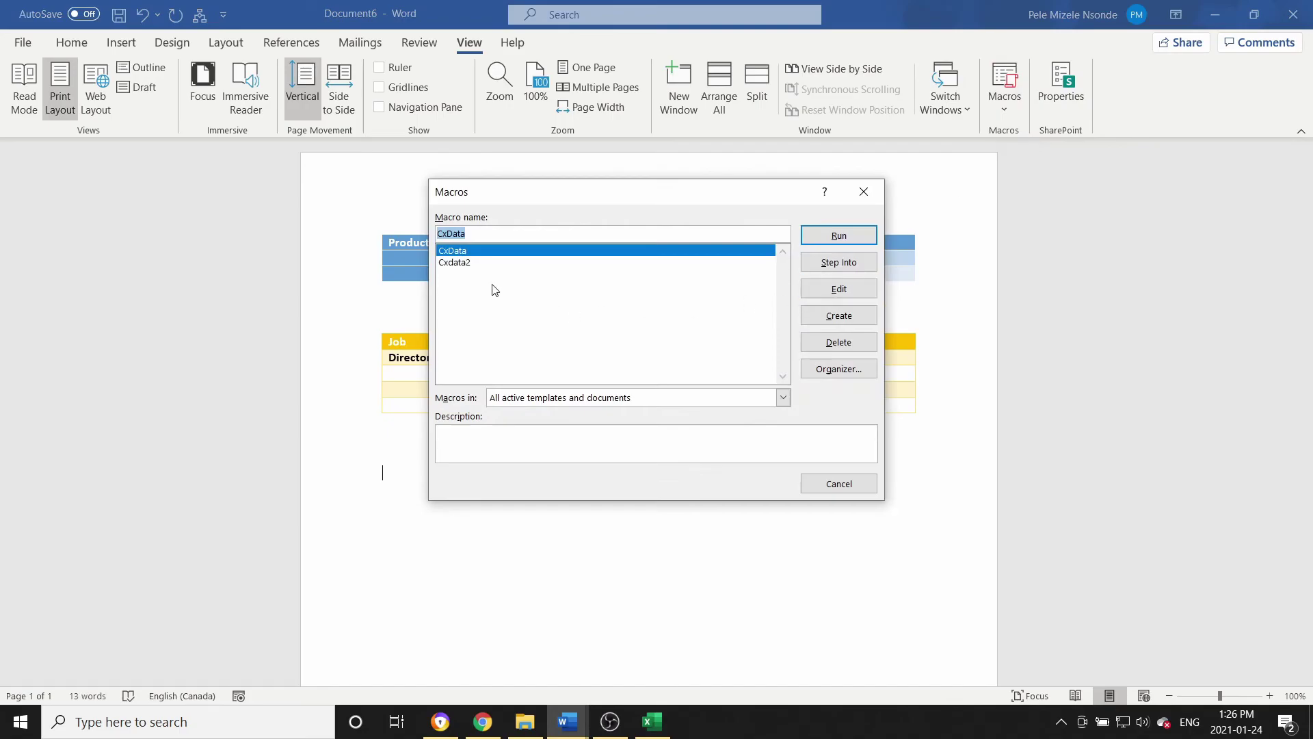
drag(585, 194, 907, 175)
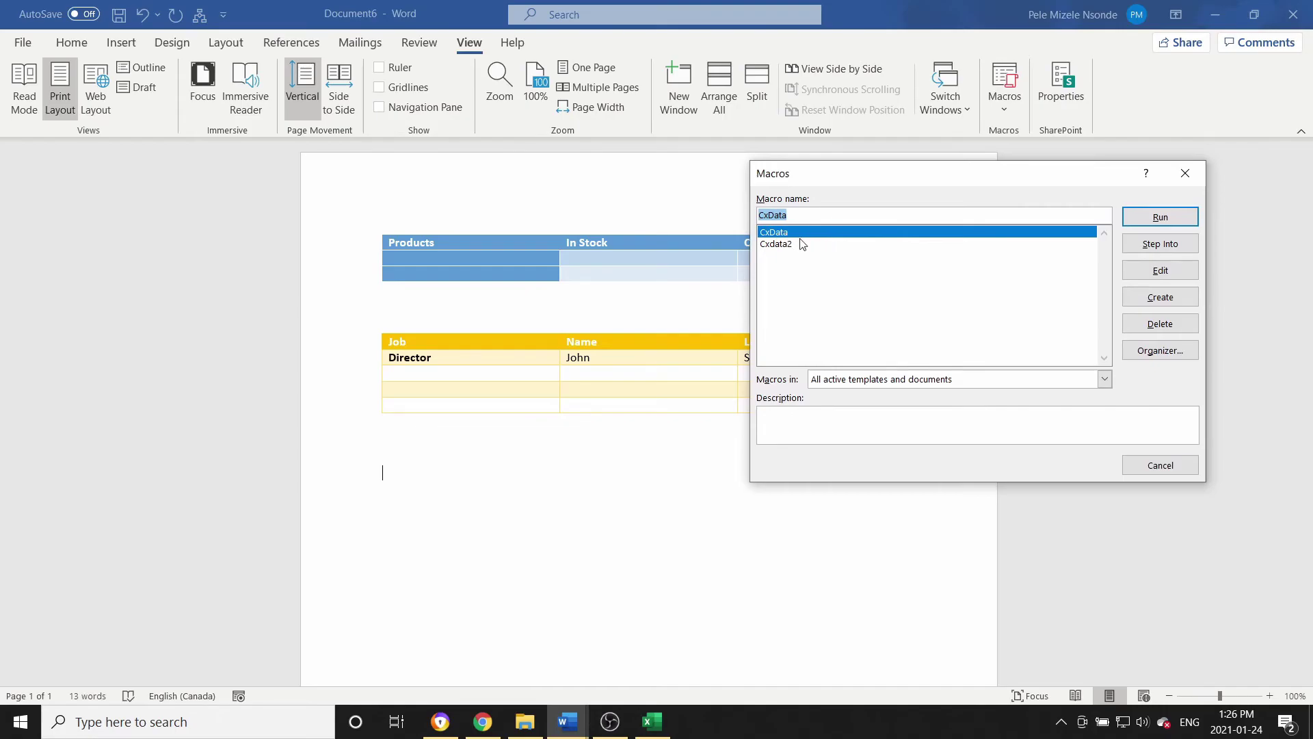
click(1147, 270)
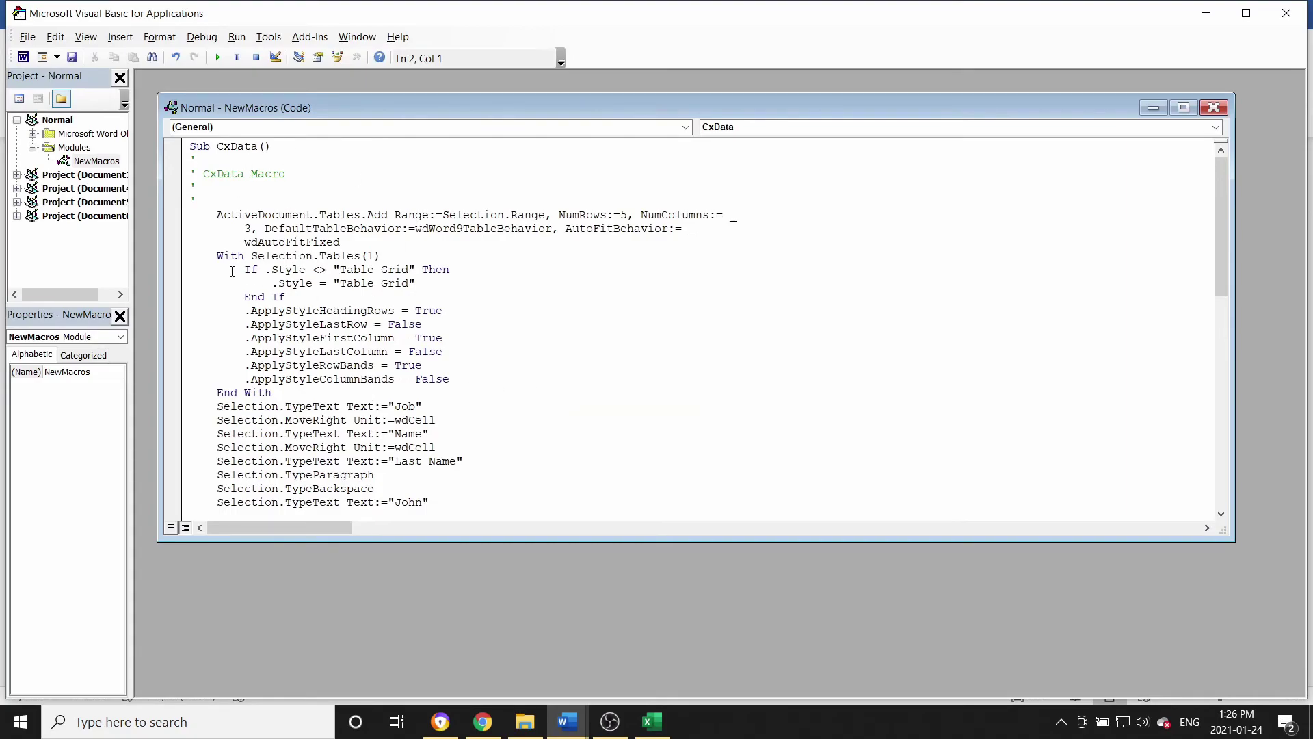
drag(190, 145, 522, 522)
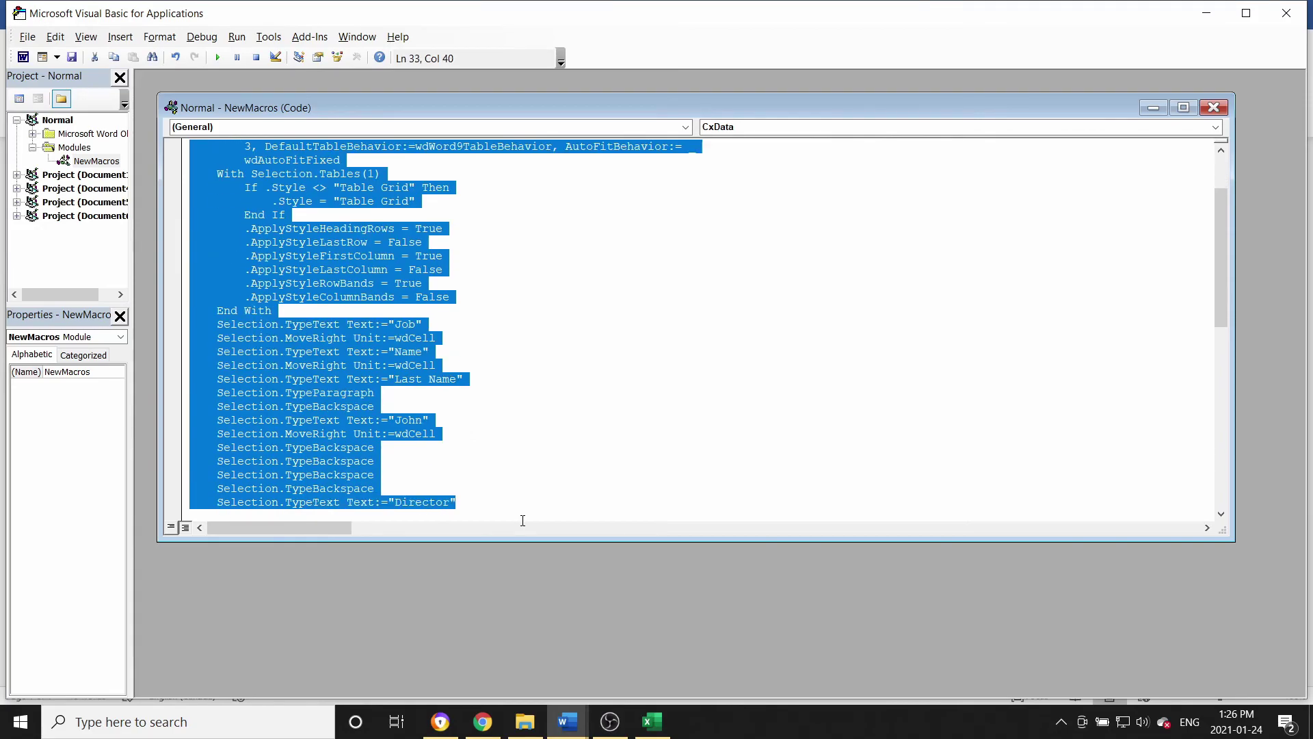
scroll(1066, 397, down, 8)
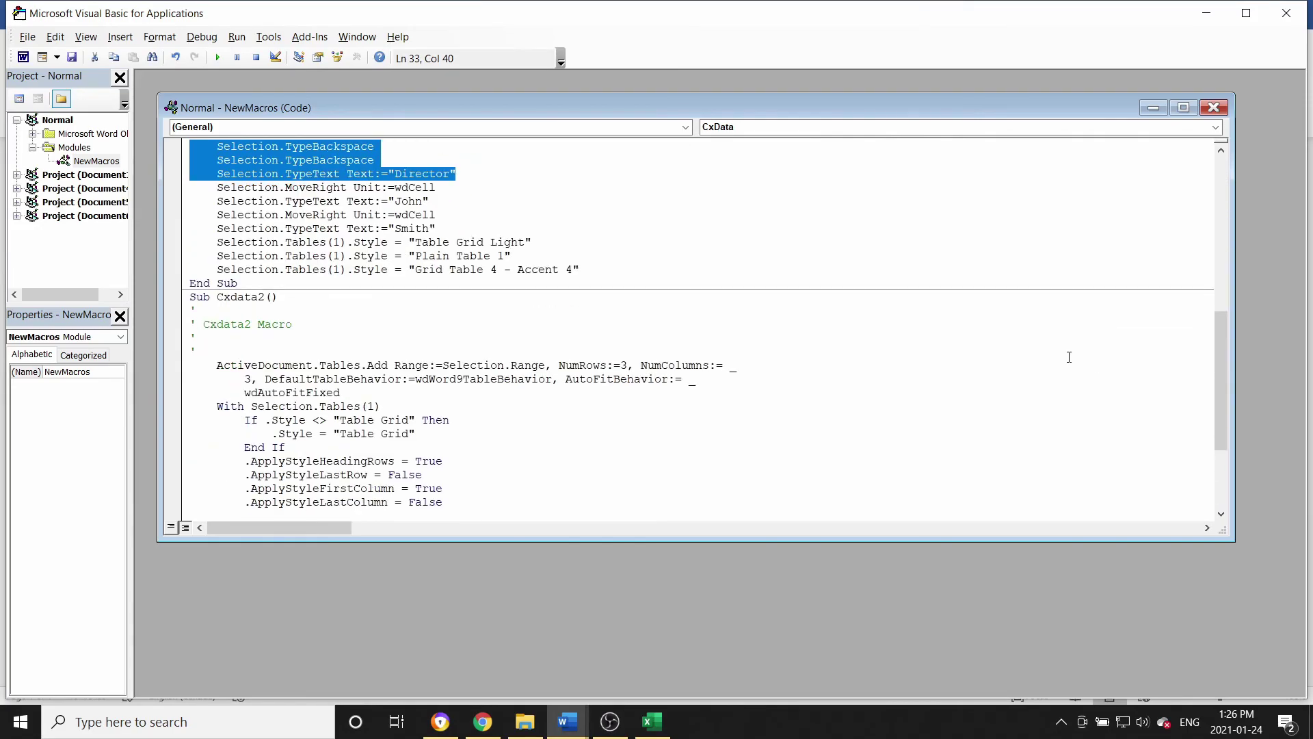
scroll(397, 345, down, 4)
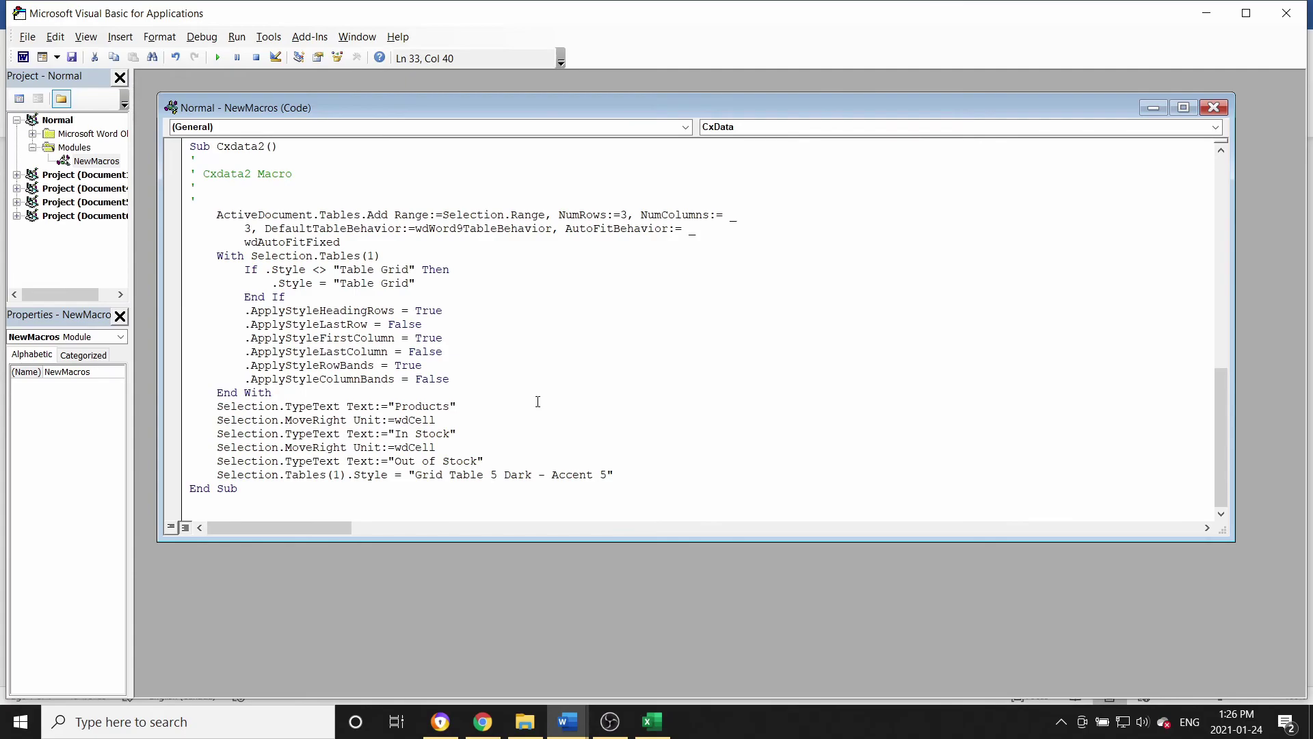
scroll(537, 402, up, 15)
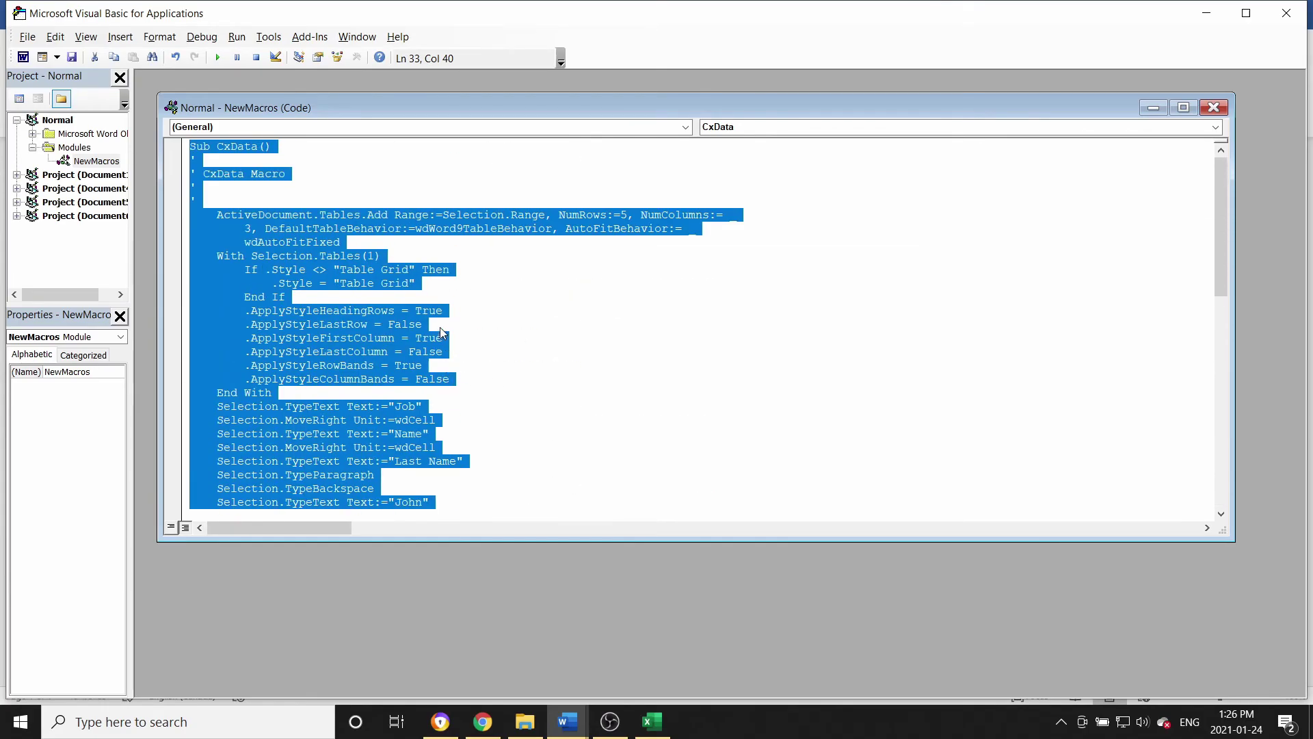
click(444, 322)
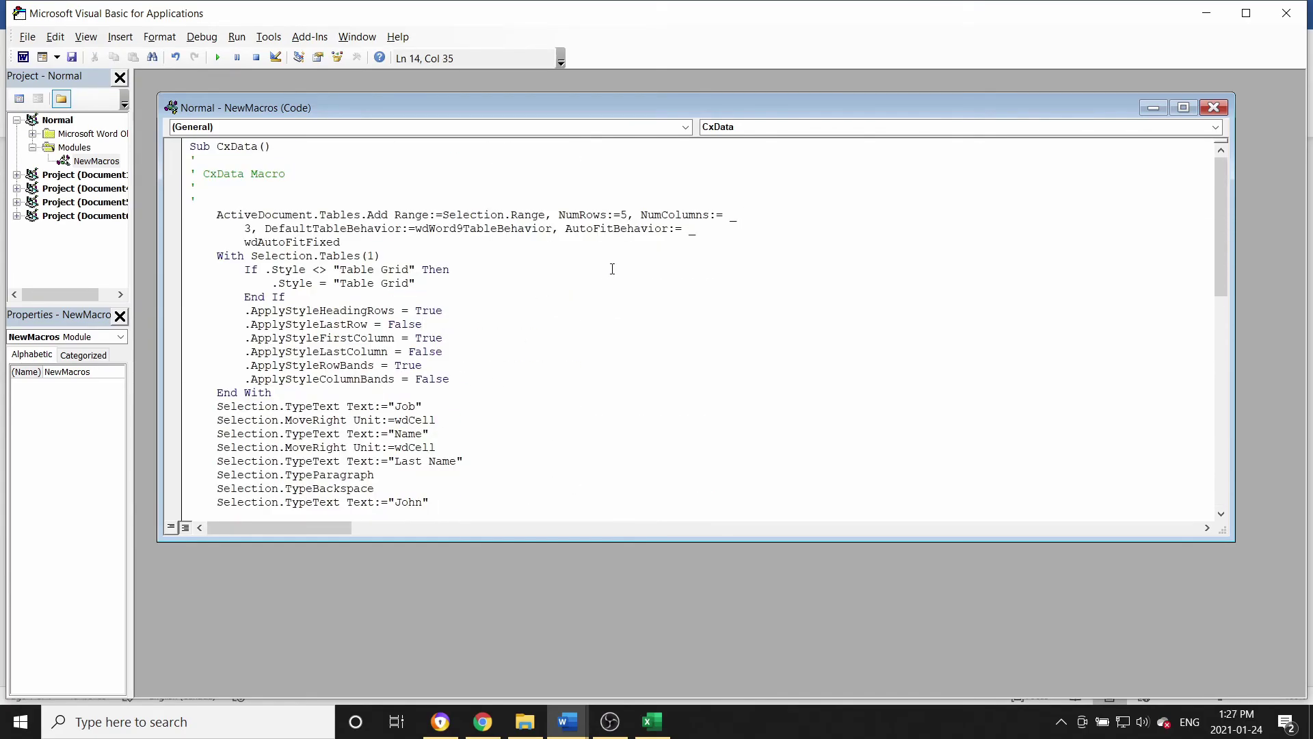